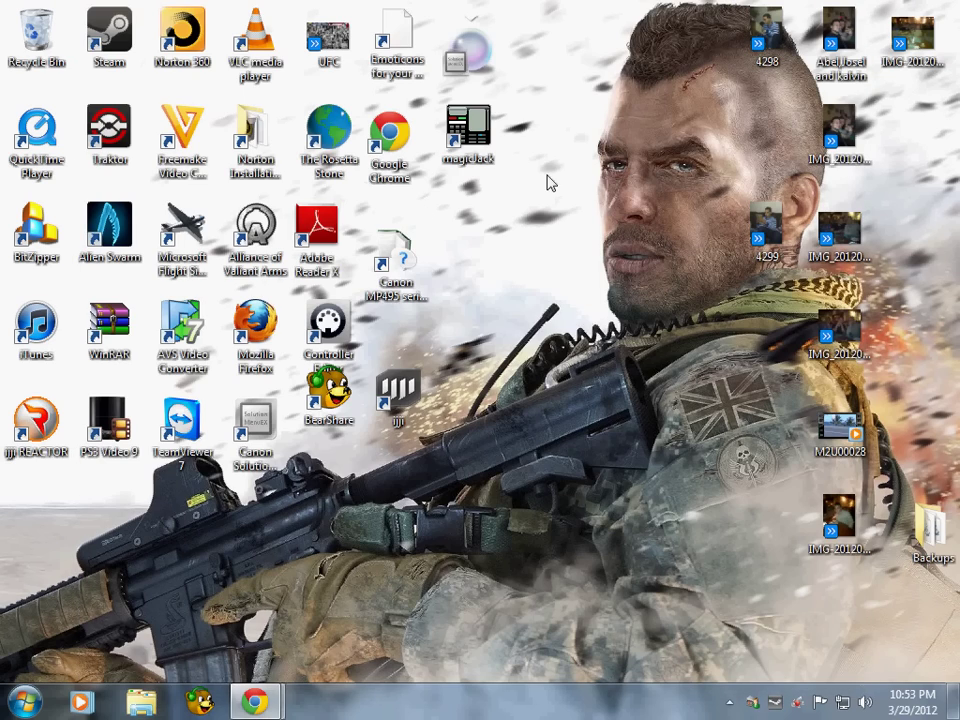
# Review the MediaFire download pages for Minecraft Windows.exe and Minecraft v1.2.6.rar in Chrome, and minimize the browser.
pyautogui.moveTo(564, 175)
pyautogui.mouseDown()
pyautogui.moveTo(552, 389)
pyautogui.moveTo(603, 12)
pyautogui.moveTo(594, 573)
pyautogui.moveTo(586, 1)
pyautogui.moveTo(590, 9)
pyautogui.mouseUp()
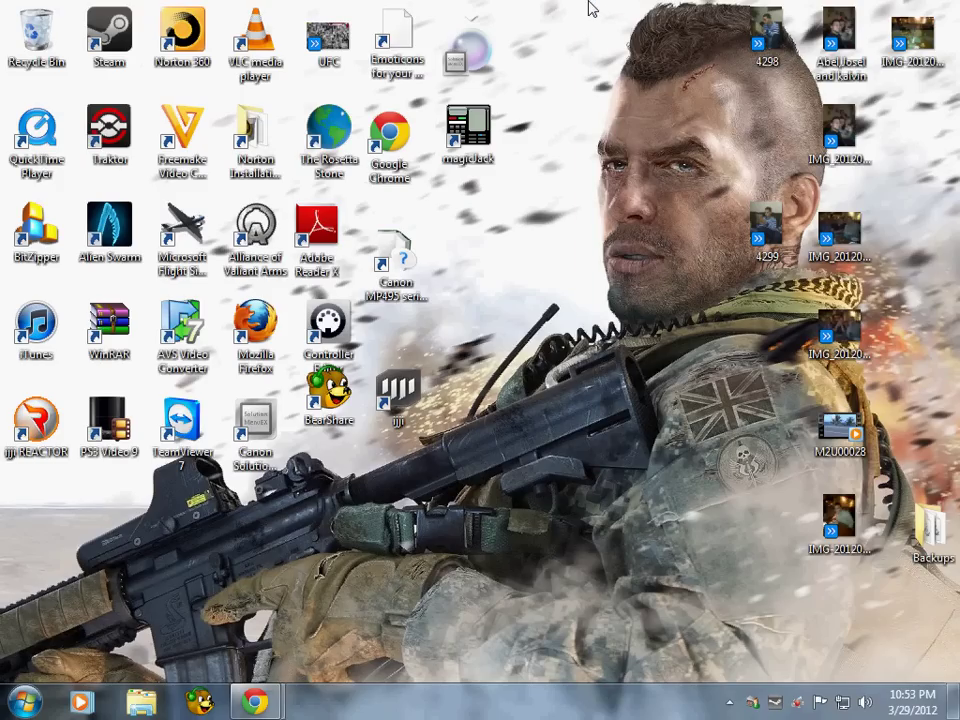
pyautogui.moveTo(255, 700)
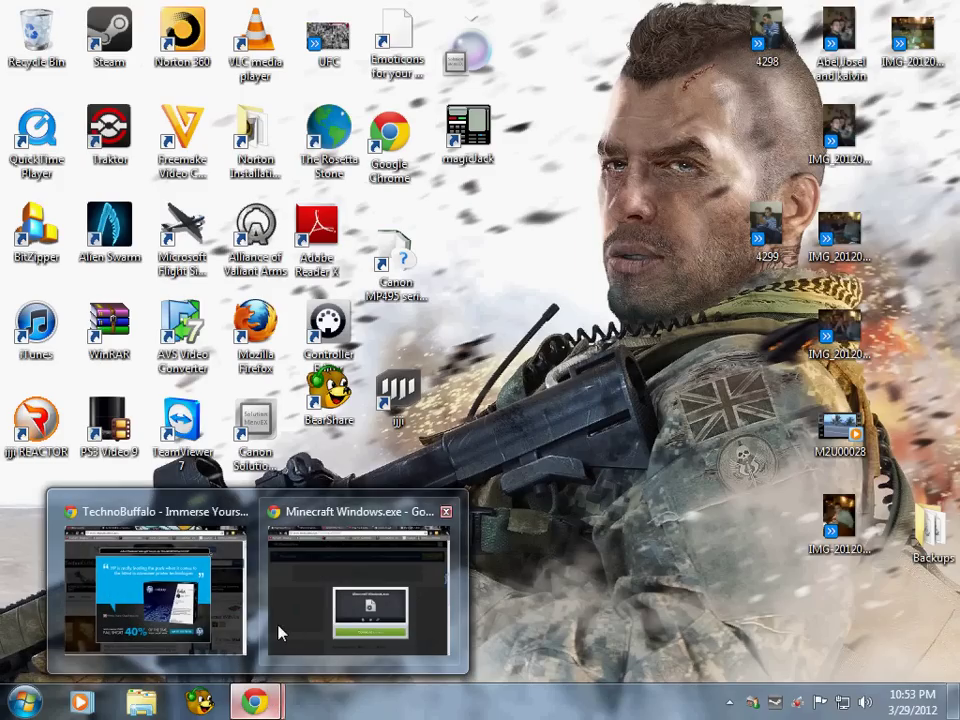
pyautogui.click(372, 574)
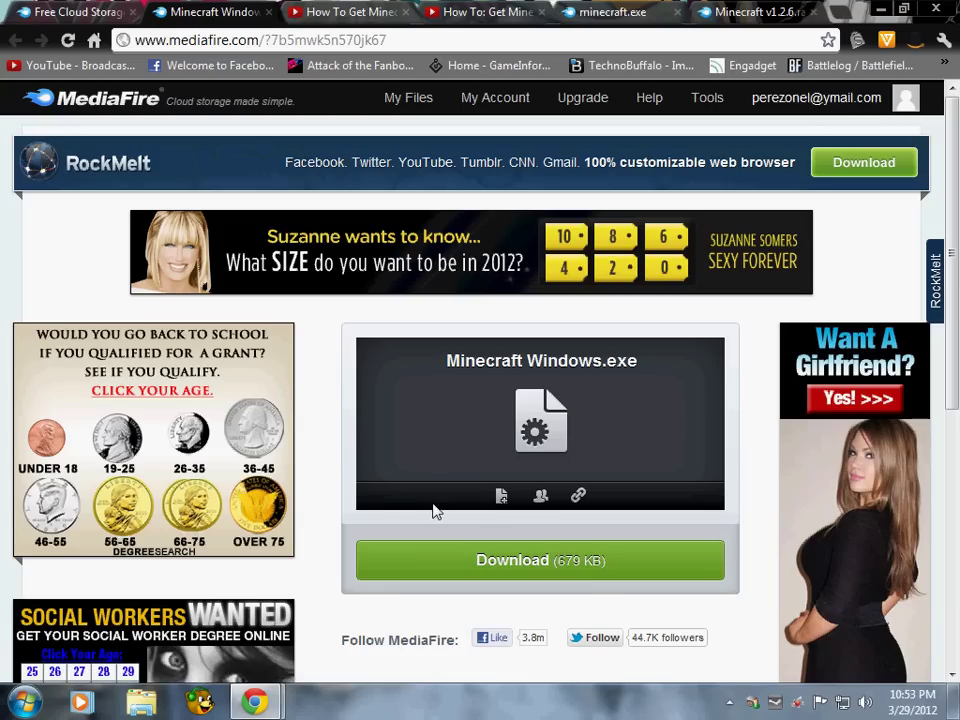
pyautogui.click(612, 12)
pyautogui.click(760, 12)
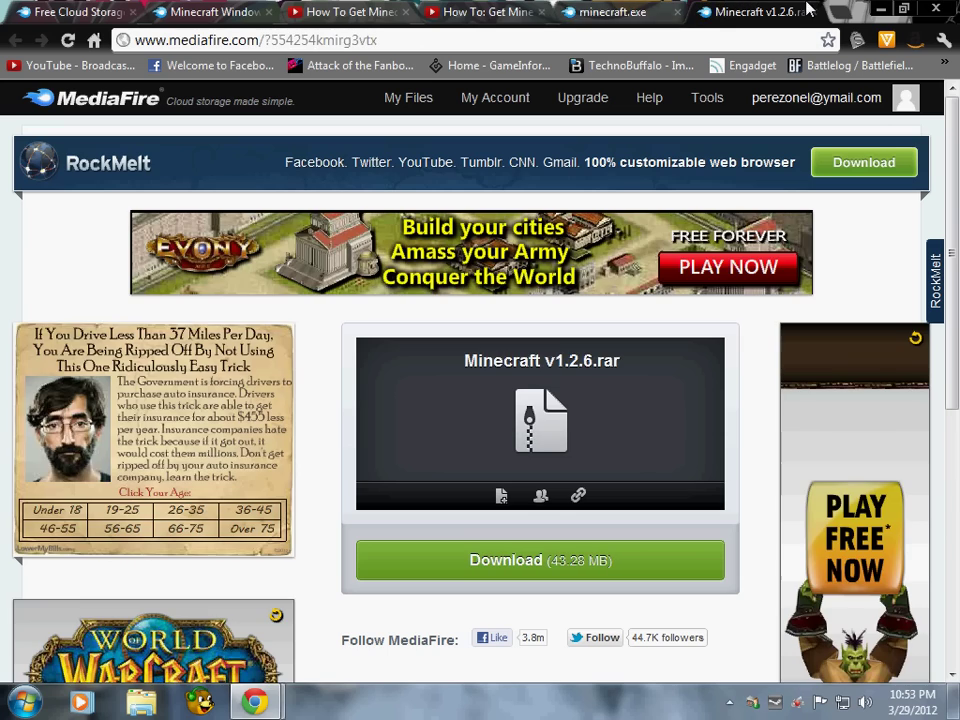
pyautogui.click(883, 9)
# Open the Minecraft Free By GxFBuGz archive from the SERVERS folder in Documents and enter its Minecraft! folder.
pyautogui.click(25, 702)
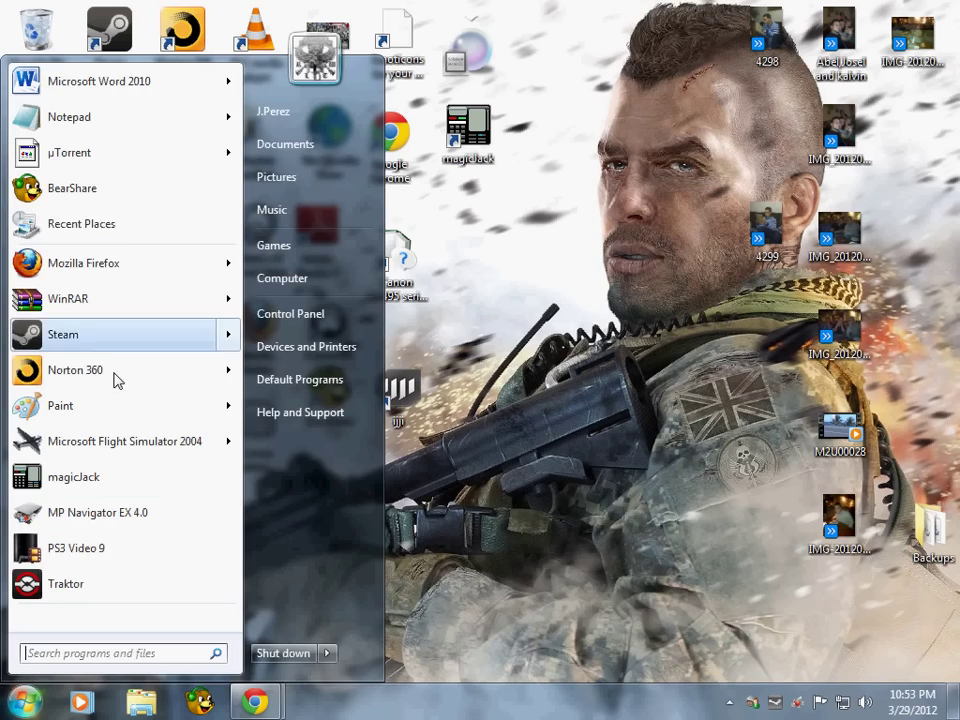
pyautogui.click(276, 145)
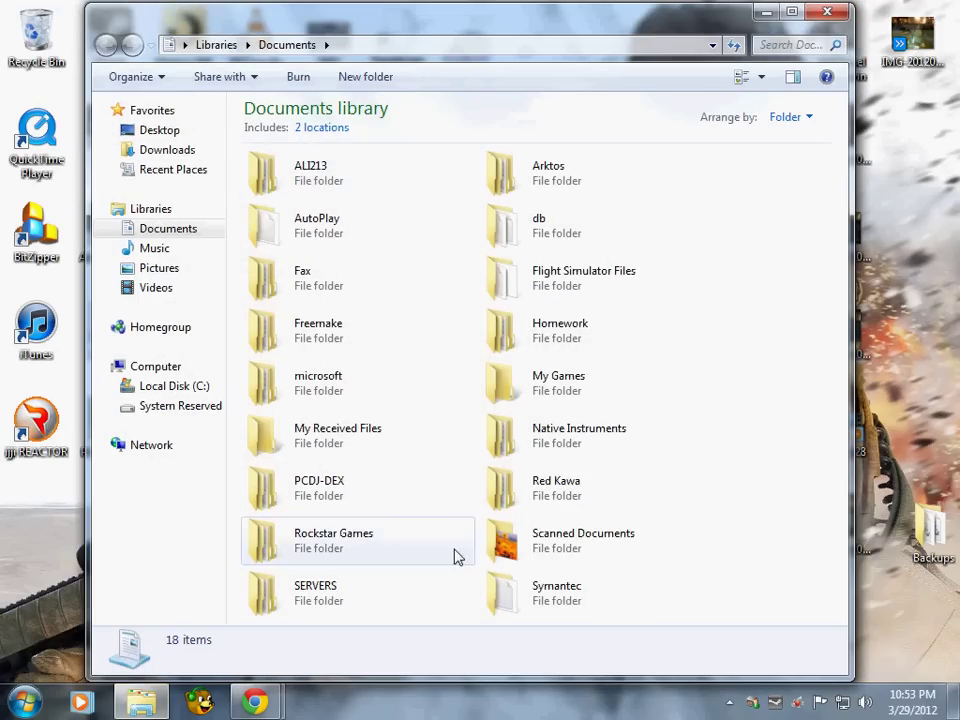
pyautogui.doubleClick(373, 581)
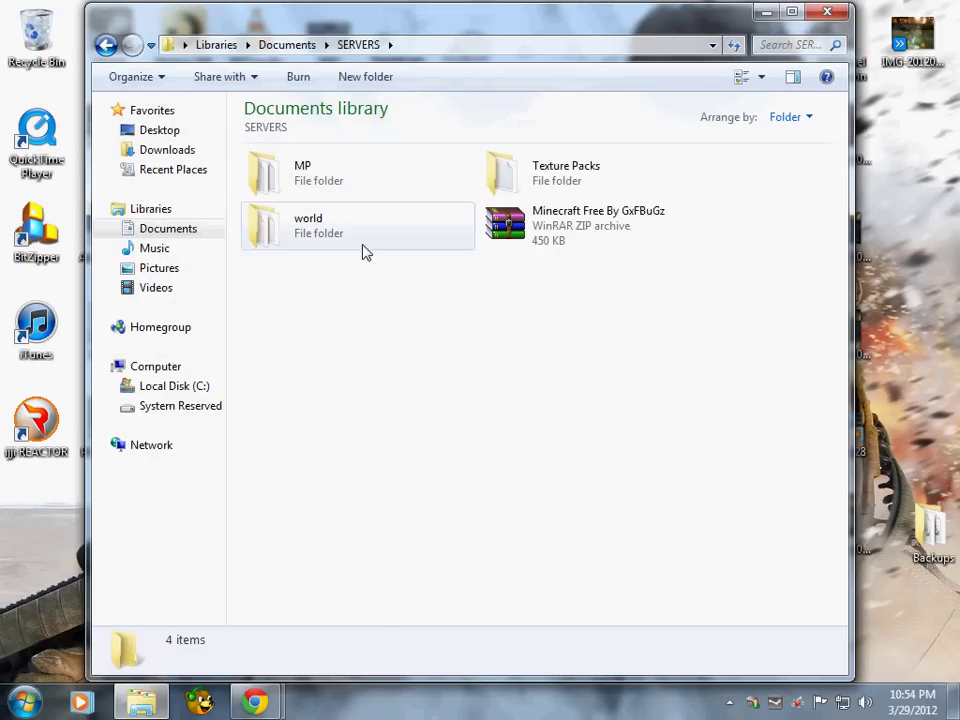
pyautogui.doubleClick(594, 231)
pyautogui.click(238, 384)
pyautogui.doubleClick(248, 381)
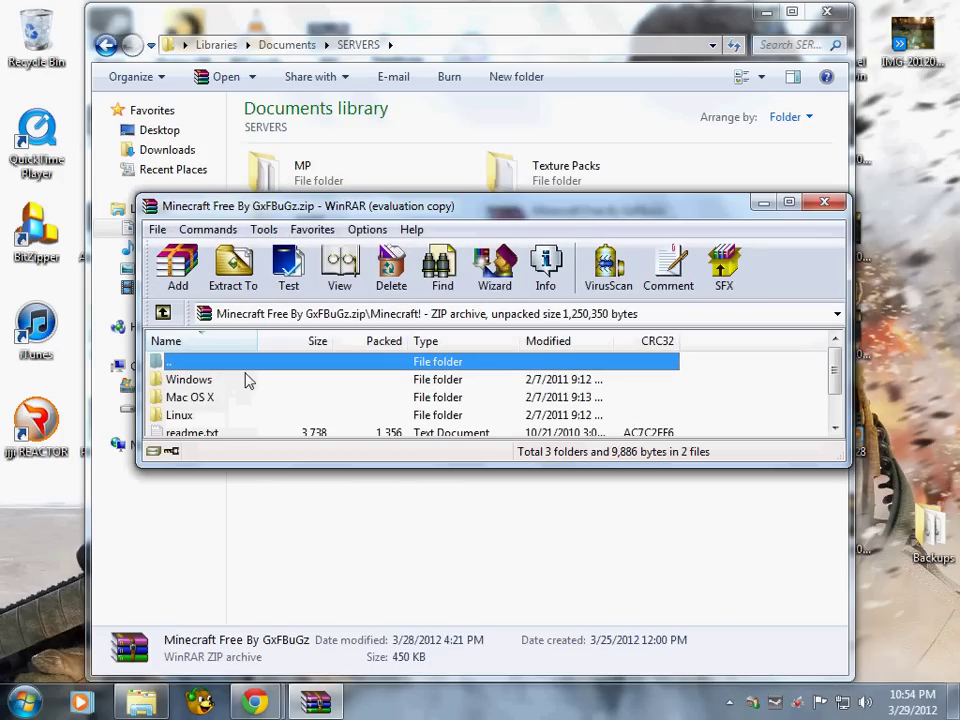
# Run MinecraftSP.exe from the archive's Windows folder and dismiss the Java error messages.
pyautogui.doubleClick(250, 385)
pyautogui.click(252, 386)
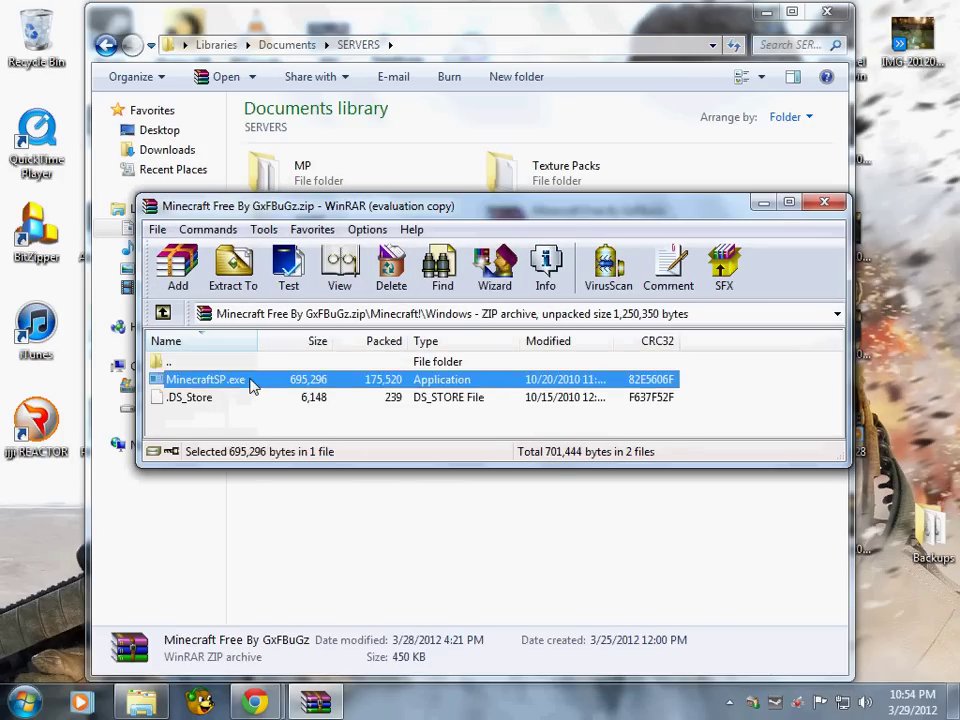
pyautogui.click(643, 422)
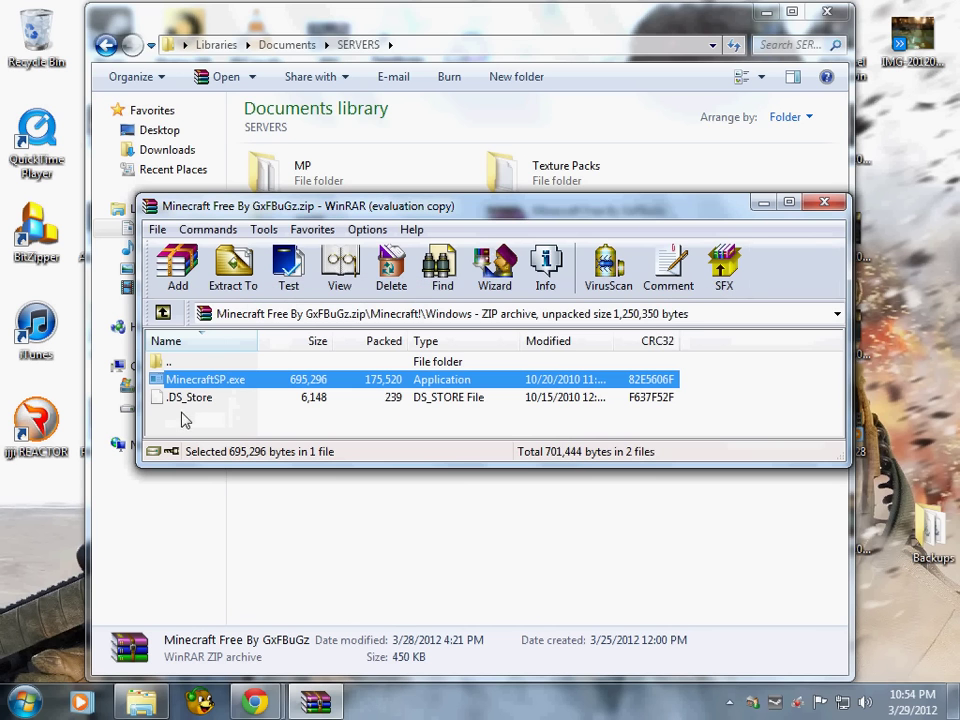
pyautogui.doubleClick(224, 388)
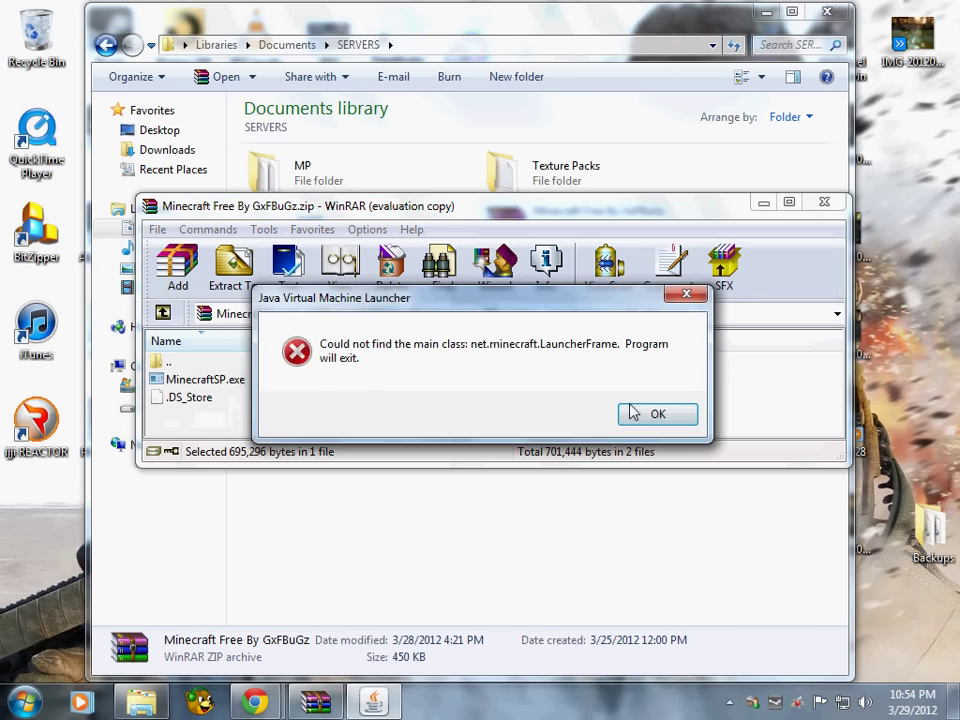
pyautogui.click(640, 411)
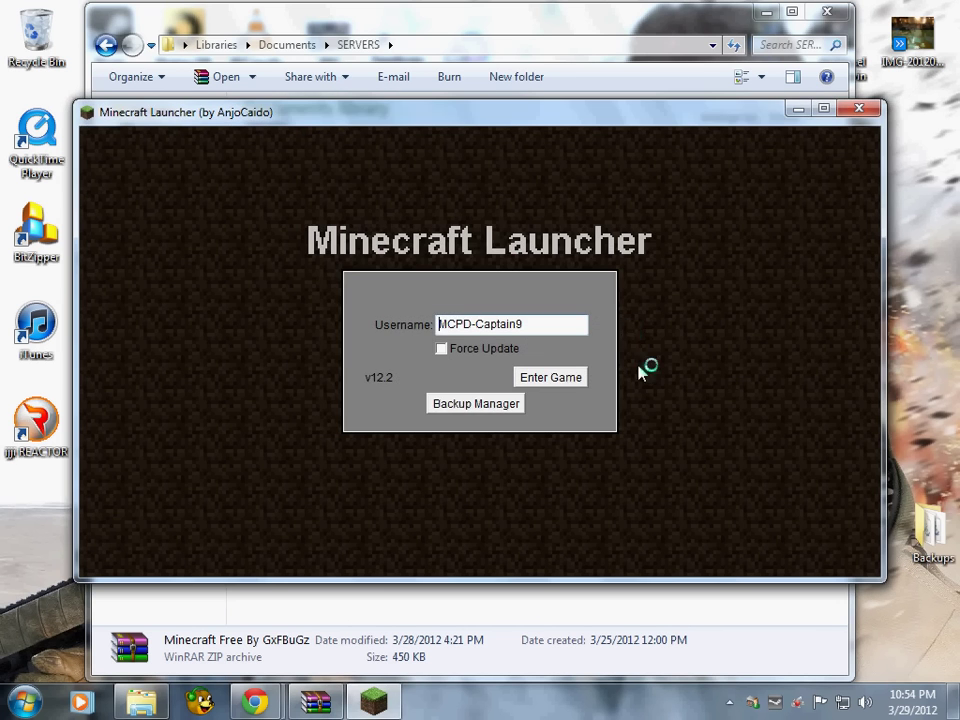
# Close the archive and the SERVERS folder windows, keeping only the Minecraft Launcher open on the desktop.
pyautogui.click(797, 110)
pyautogui.click(834, 206)
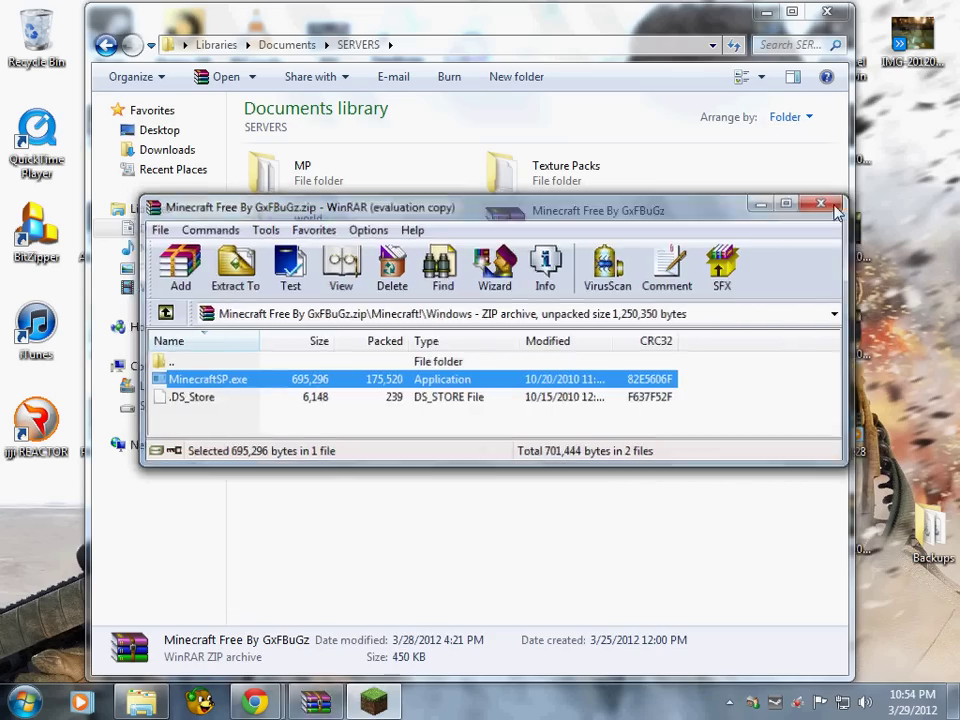
pyautogui.click(831, 12)
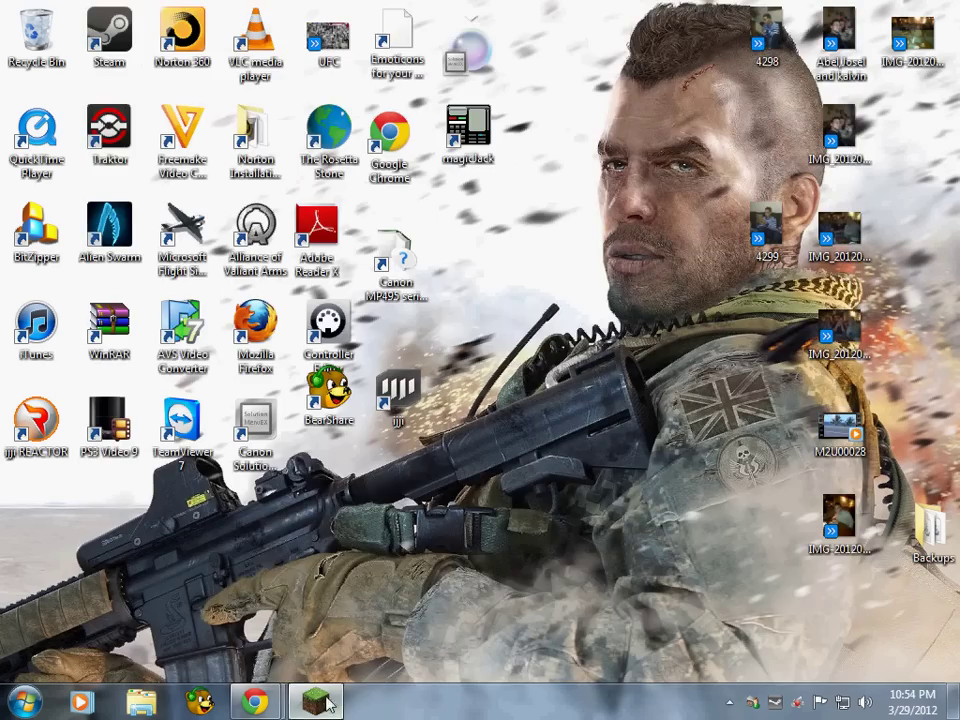
pyautogui.click(327, 704)
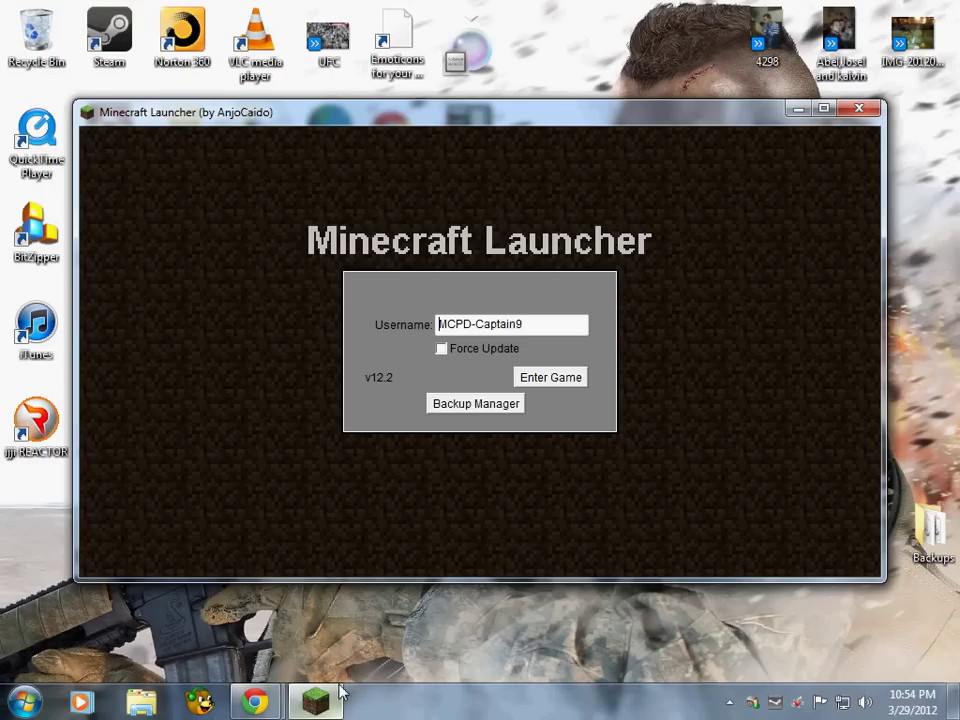
# Enable Force Update in the launcher, enter the game and maximize its window.
pyautogui.click(443, 350)
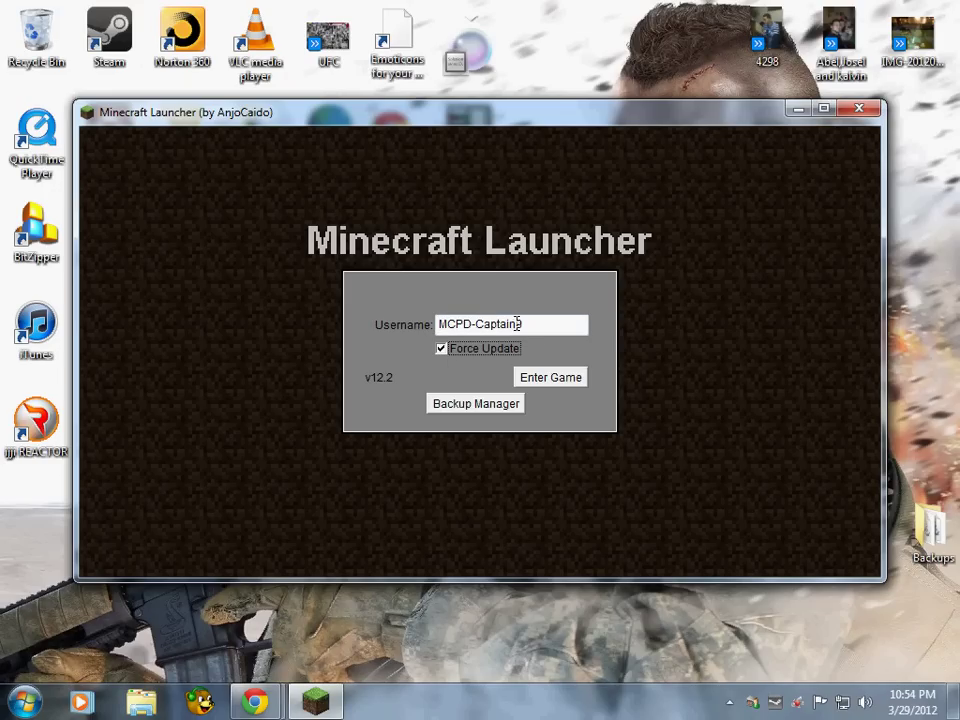
pyautogui.click(553, 379)
pyautogui.click(823, 107)
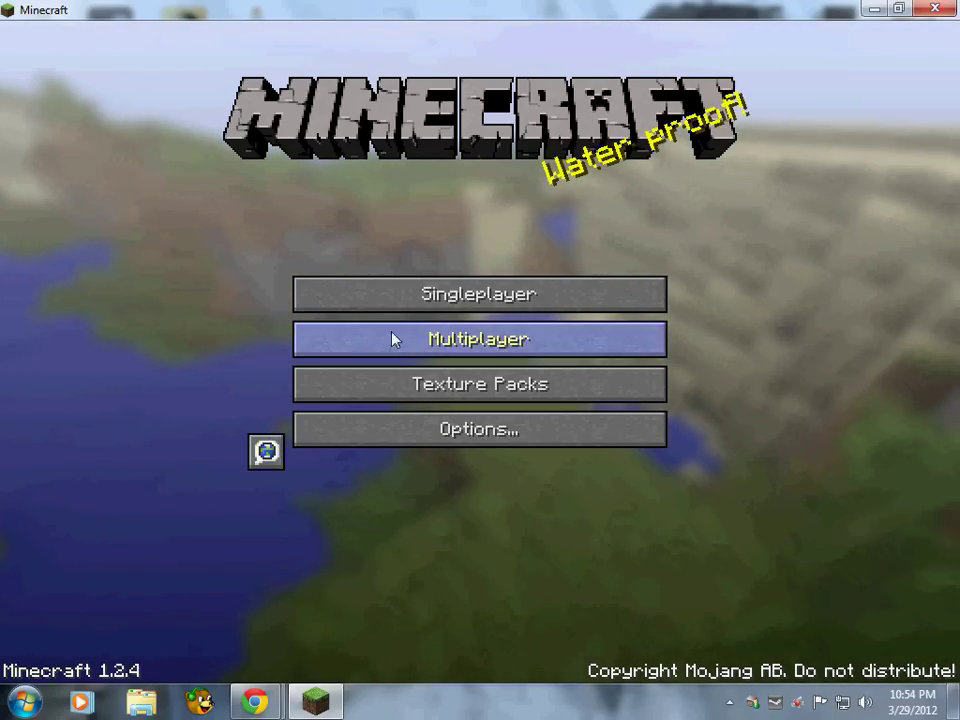
# Check the game's texturepacks folder and the Texture Packs folder under SERVERS in Documents, and return to the title screen.
pyautogui.click(464, 388)
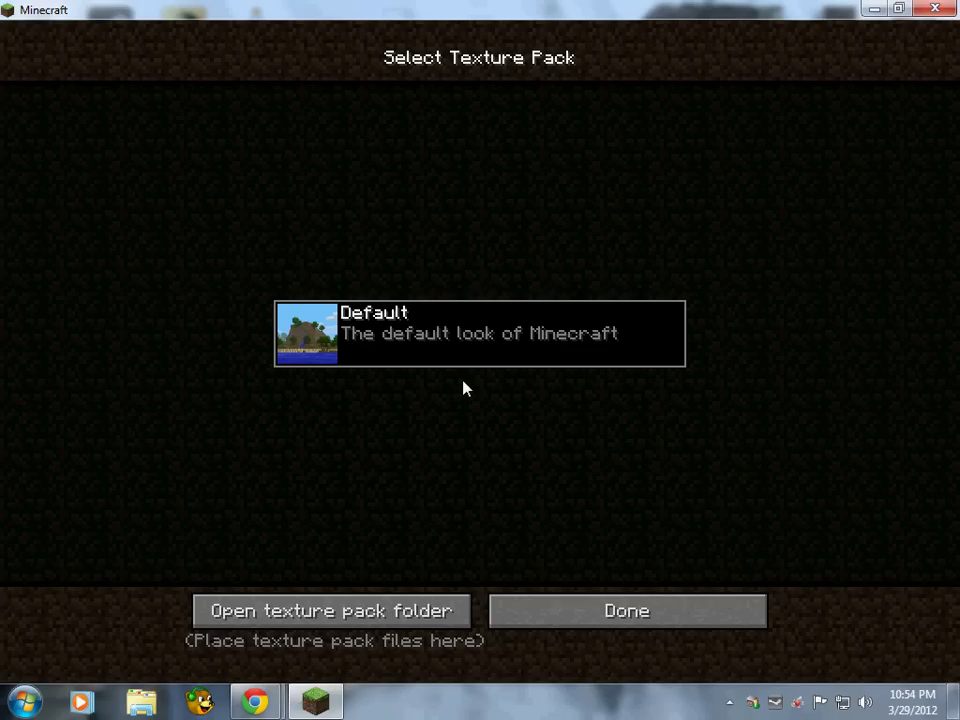
pyautogui.click(412, 605)
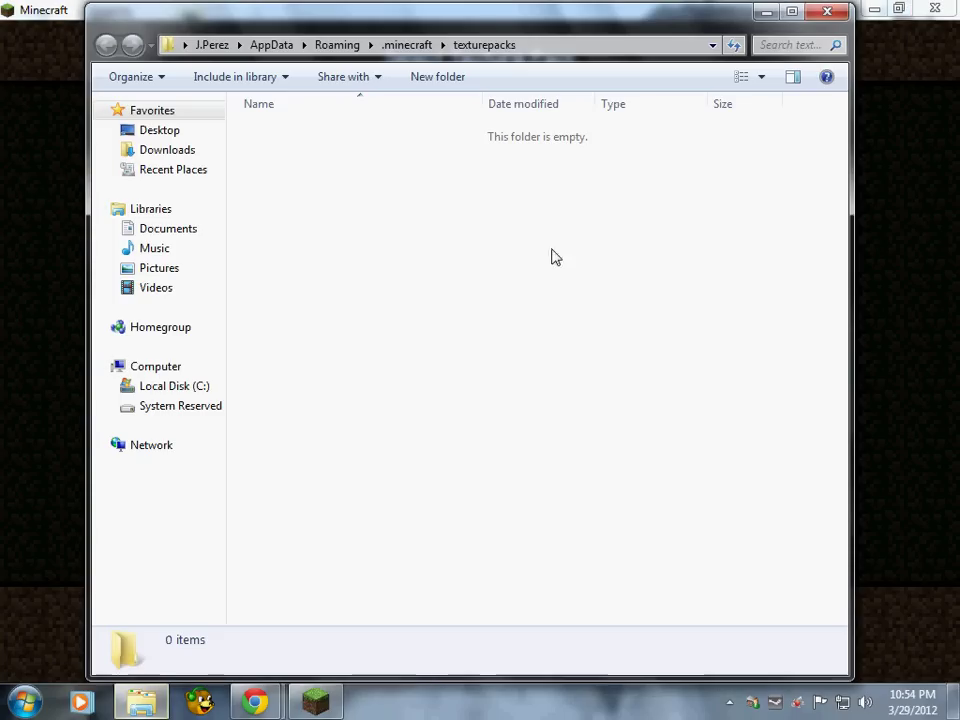
pyautogui.click(170, 227)
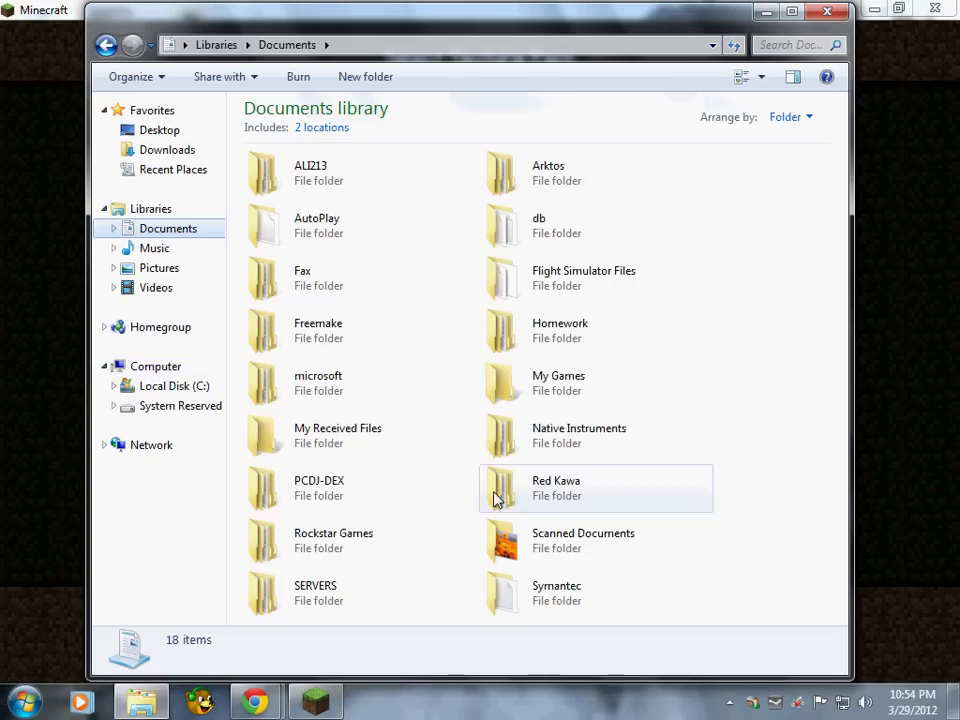
pyautogui.doubleClick(295, 605)
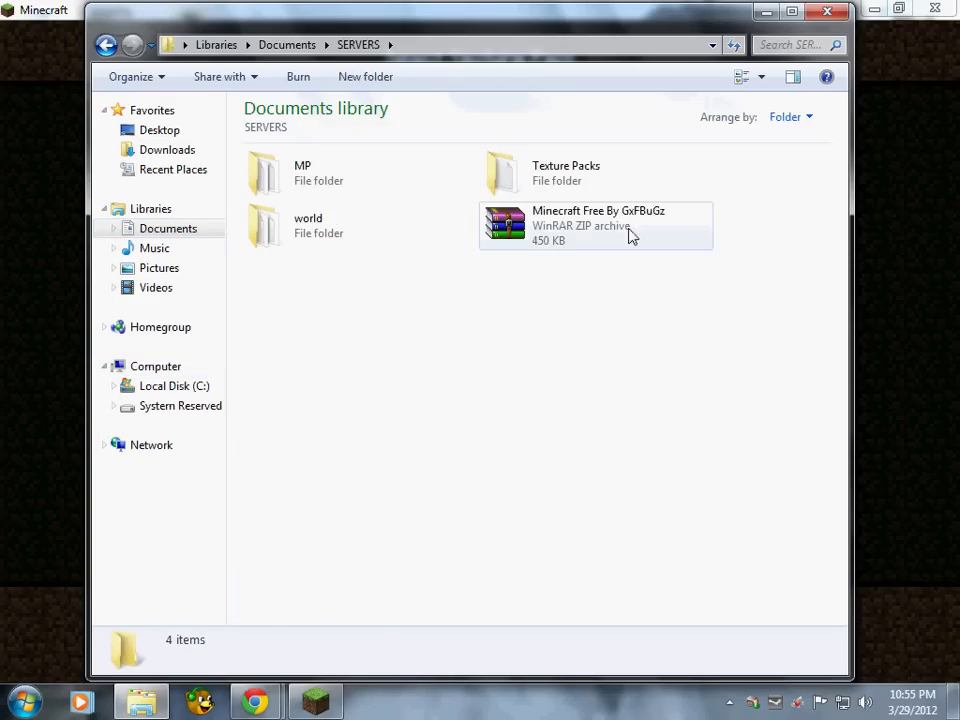
pyautogui.doubleClick(630, 185)
pyautogui.click(312, 177)
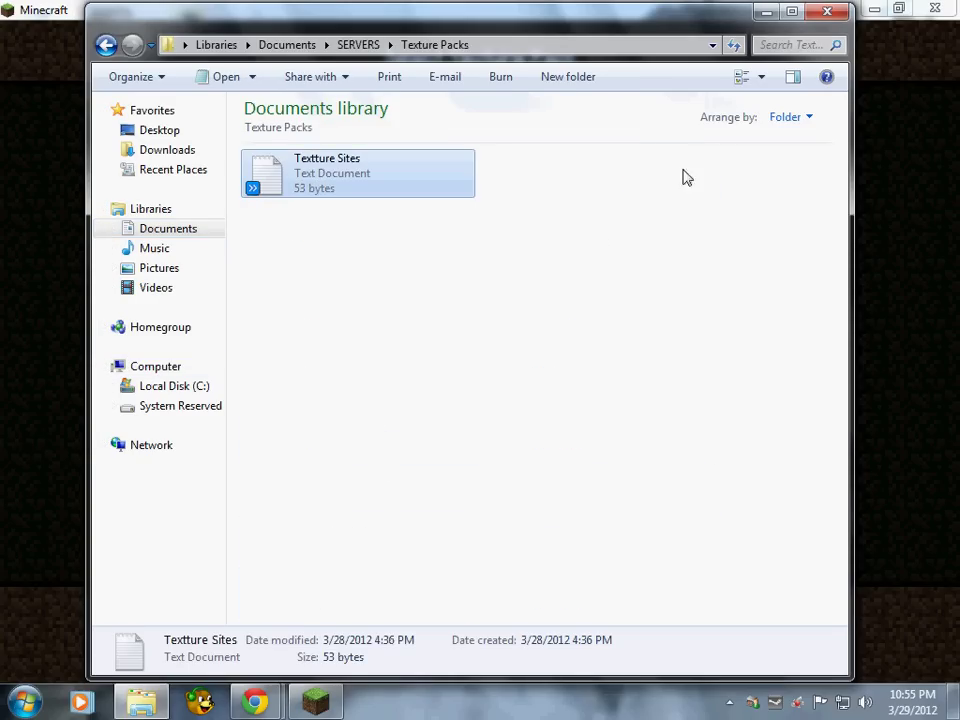
pyautogui.click(767, 11)
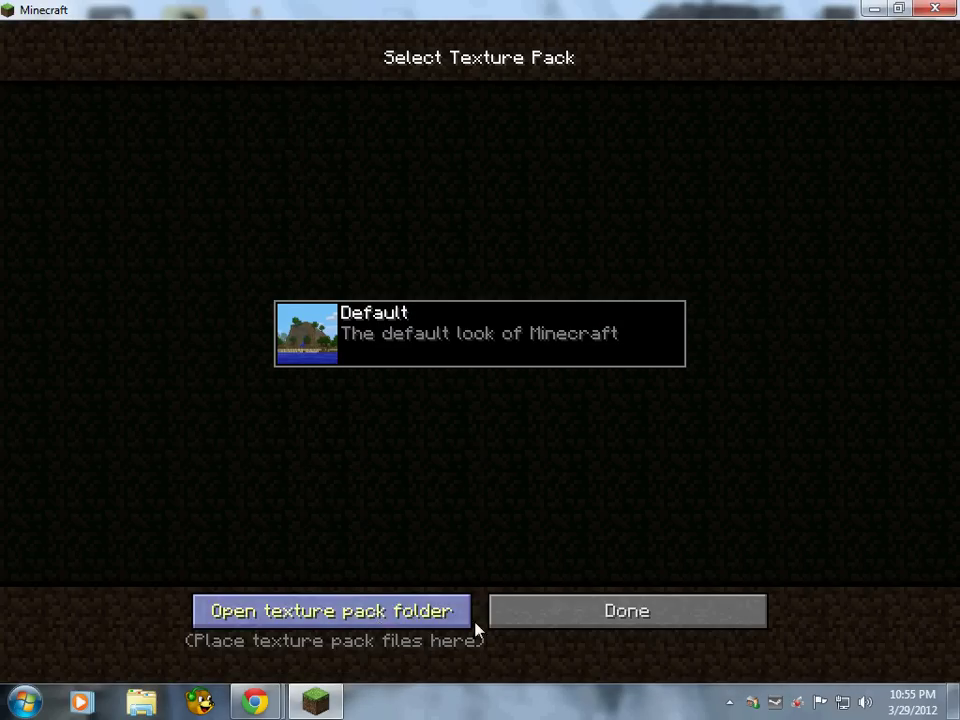
pyautogui.click(549, 613)
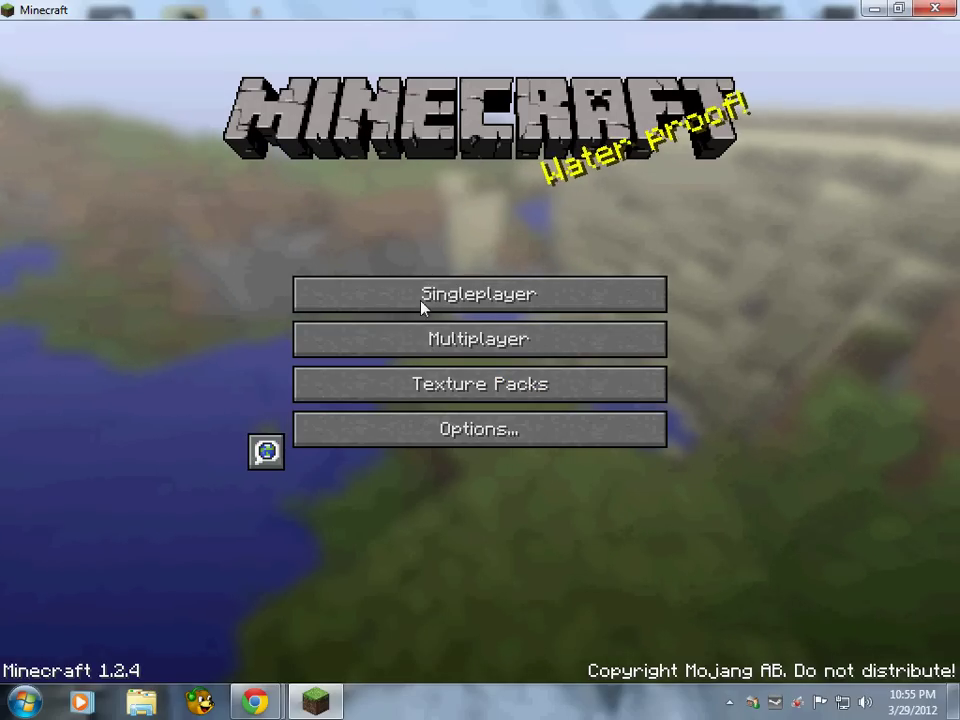
# Open the multiplayer server list and launch Minecraft_Server from the SERVERS > MP folder in Documents.
pyautogui.click(433, 345)
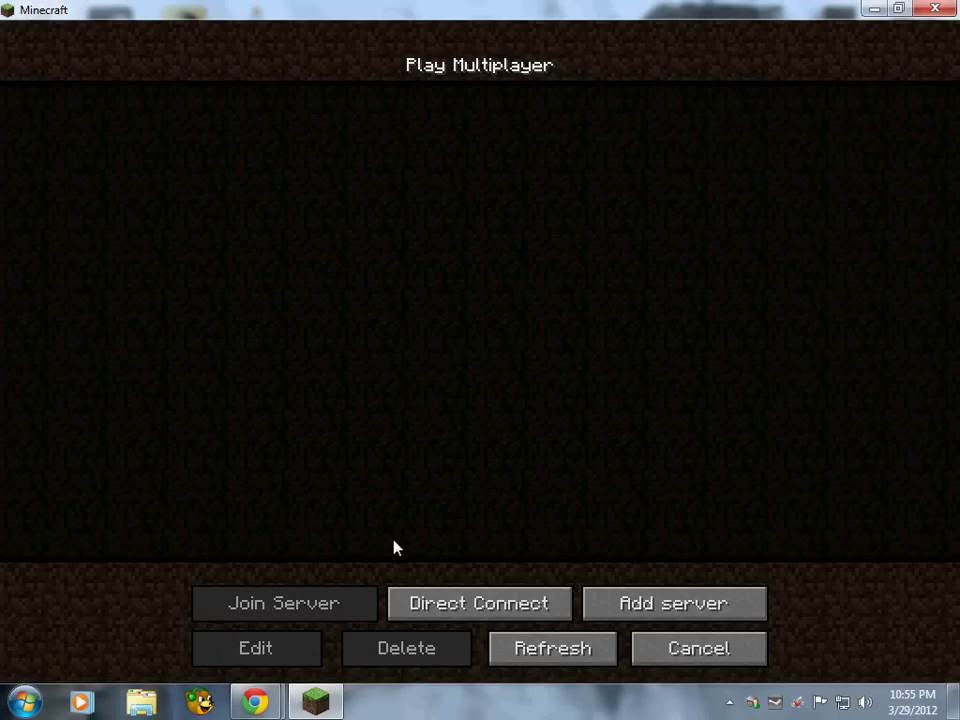
pyautogui.click(25, 702)
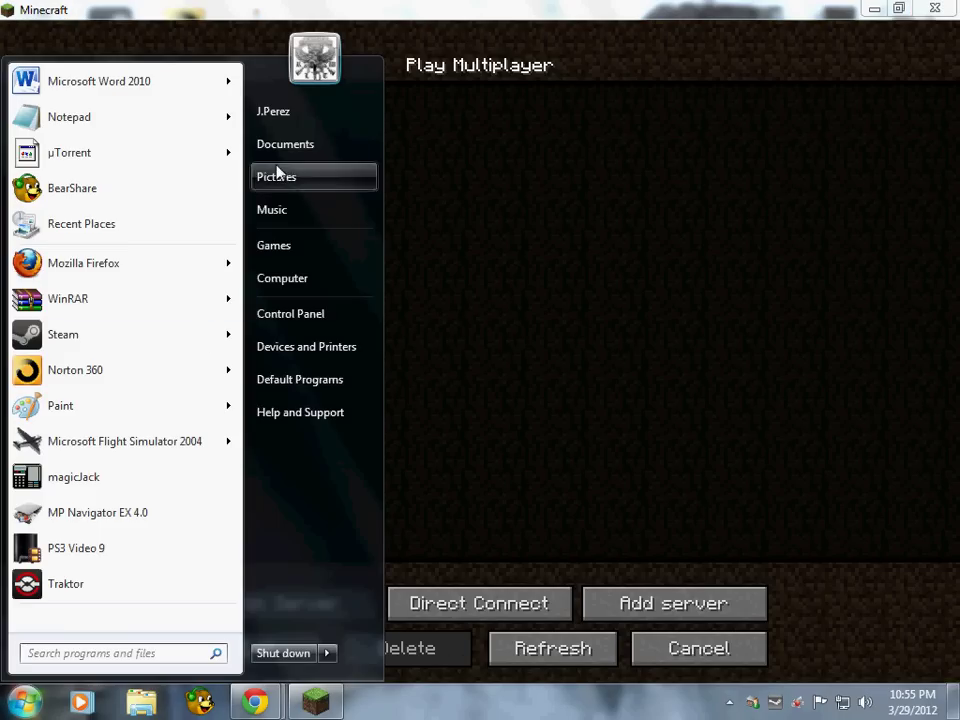
pyautogui.click(313, 143)
pyautogui.doubleClick(315, 582)
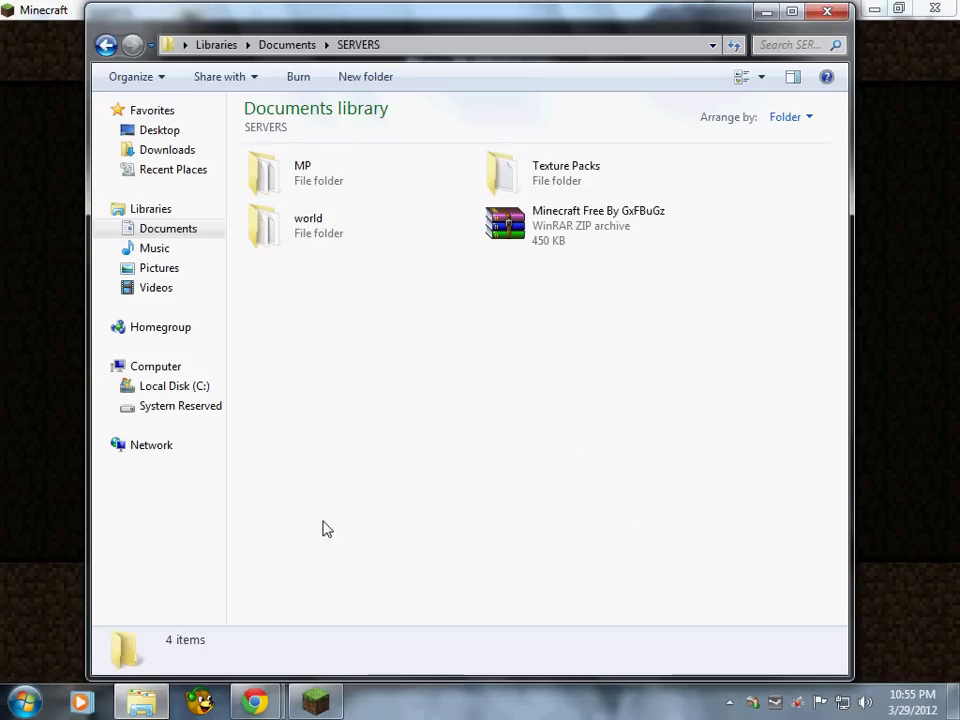
pyautogui.doubleClick(401, 176)
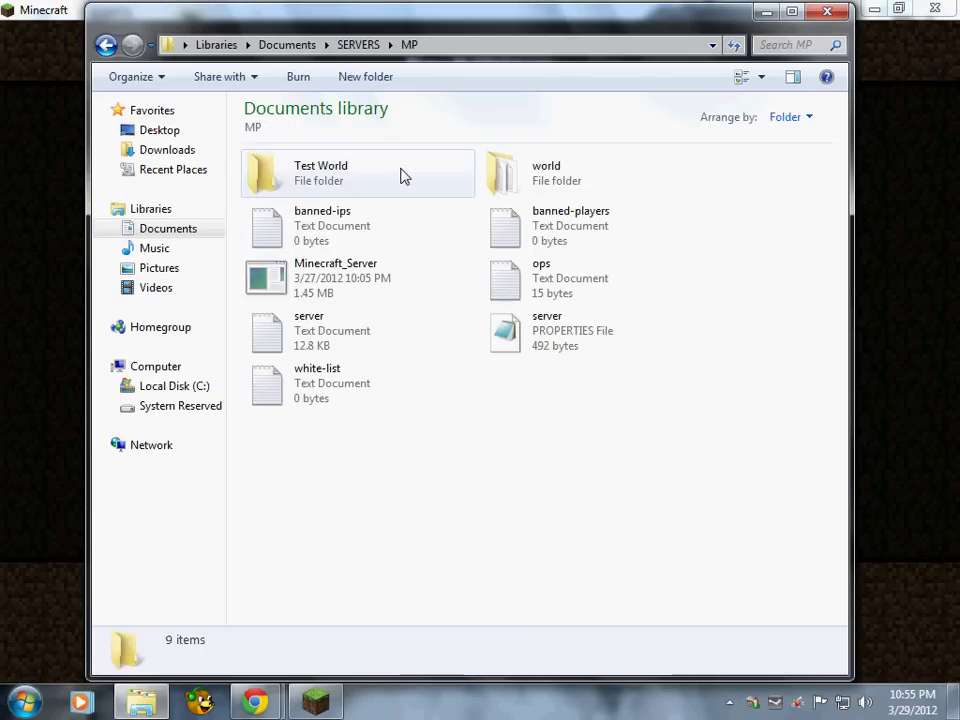
pyautogui.doubleClick(366, 268)
pyautogui.click(545, 367)
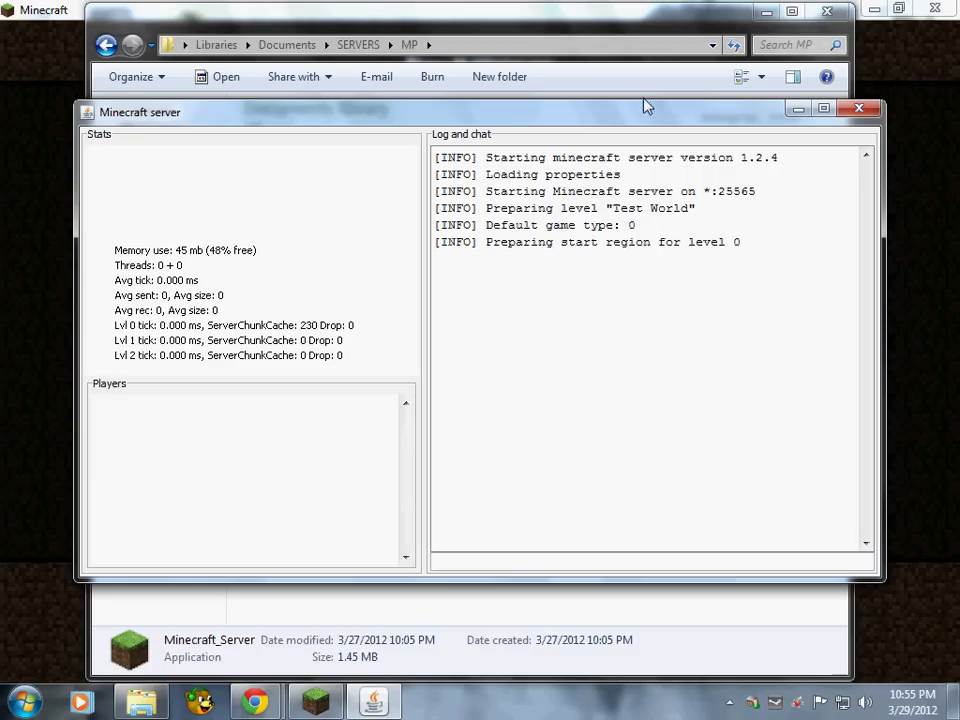
# Close the Minecraft server, reopen the SERVERS > MP folder and open its ops text file in Notepad.
pyautogui.click(858, 108)
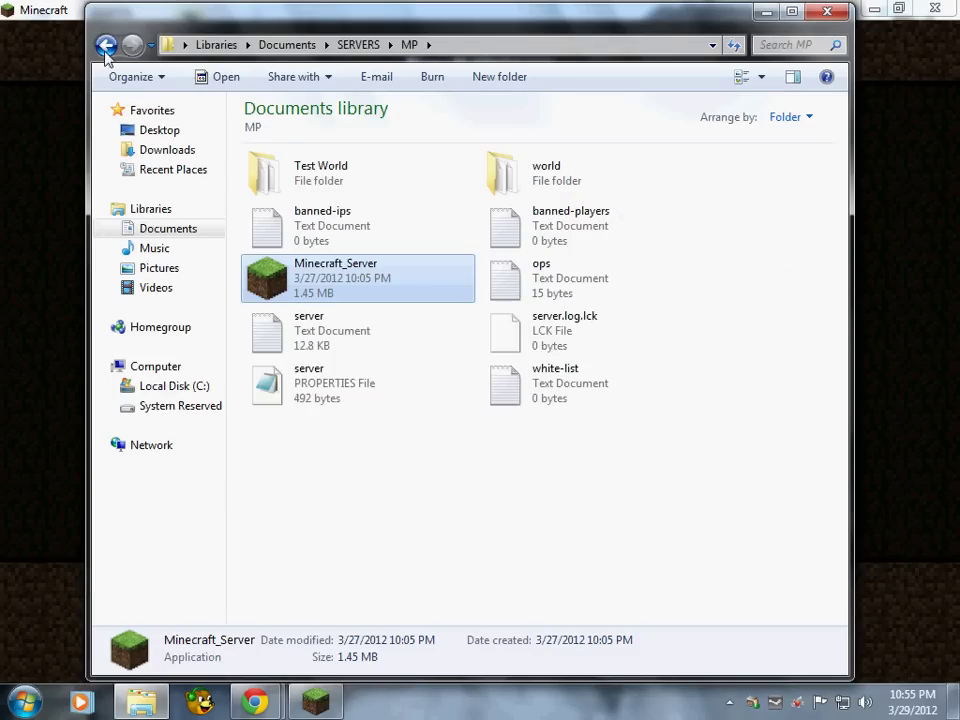
pyautogui.click(106, 46)
pyautogui.click(105, 45)
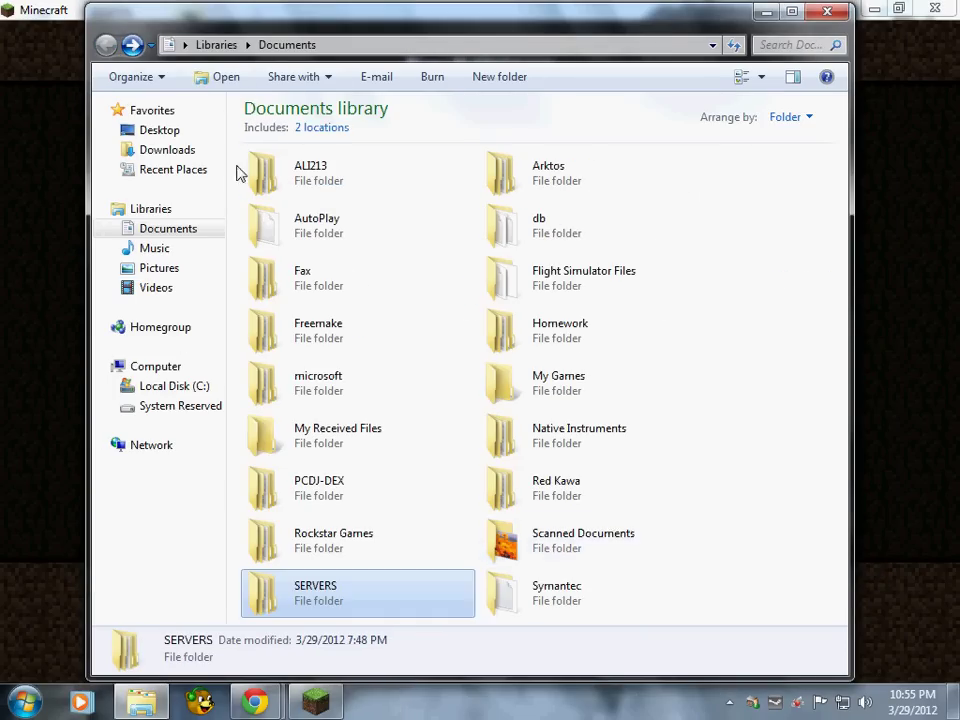
pyautogui.doubleClick(323, 600)
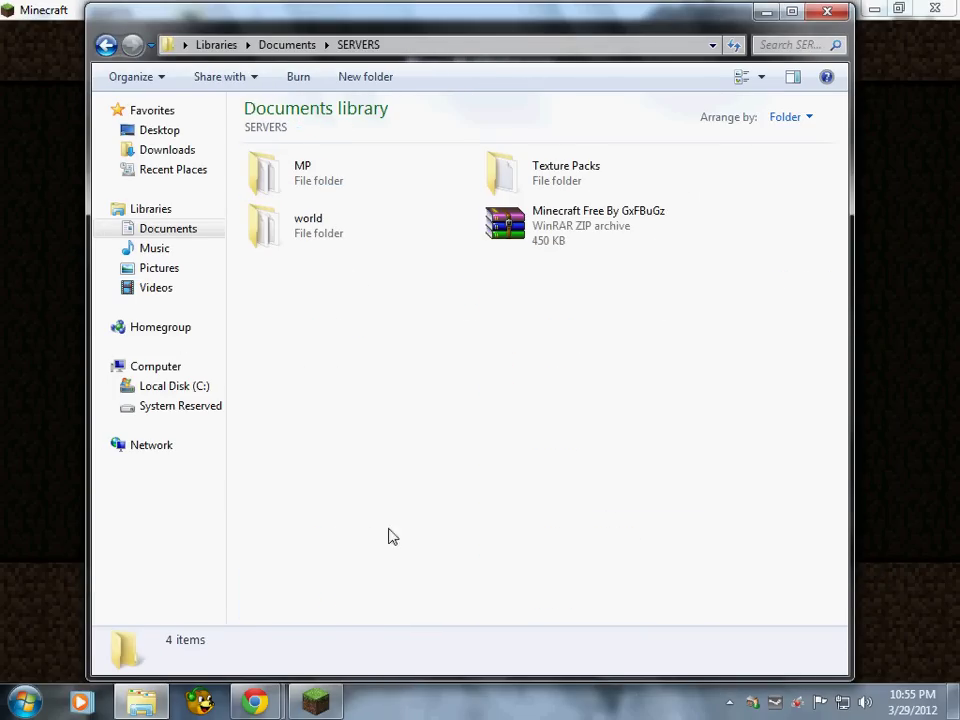
pyautogui.doubleClick(309, 181)
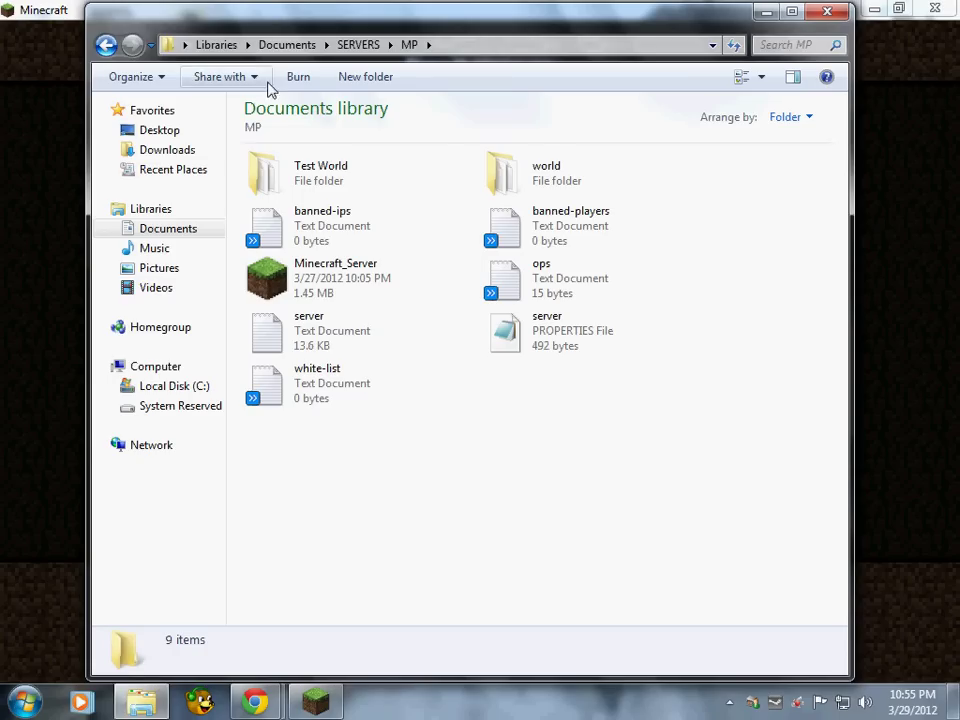
pyautogui.doubleClick(612, 302)
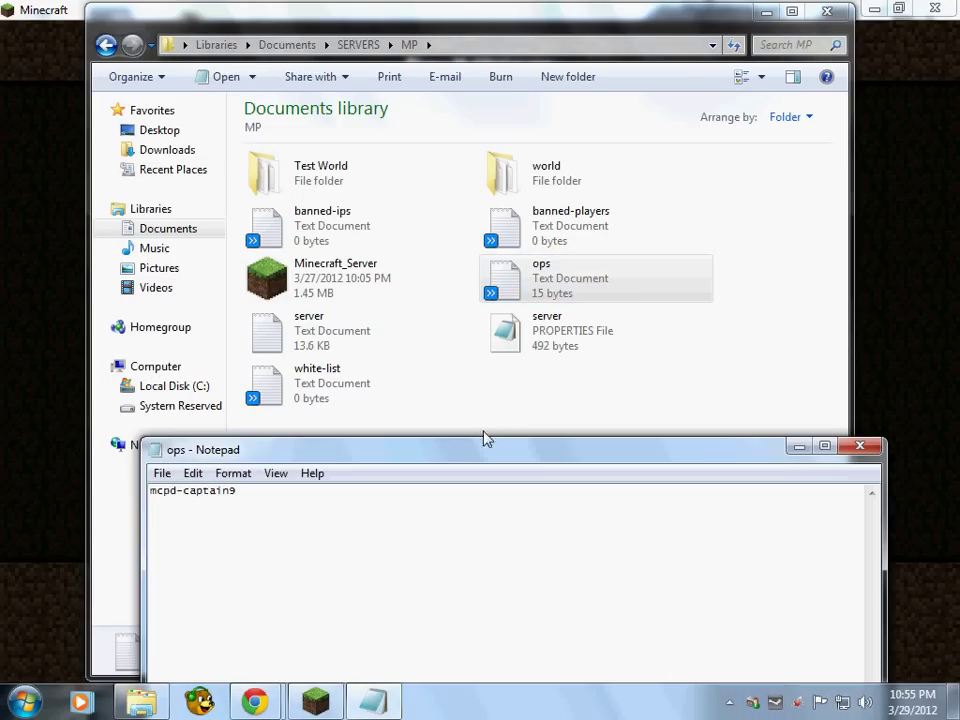
pyautogui.moveTo(452, 452); pyautogui.dragTo(431, 122)
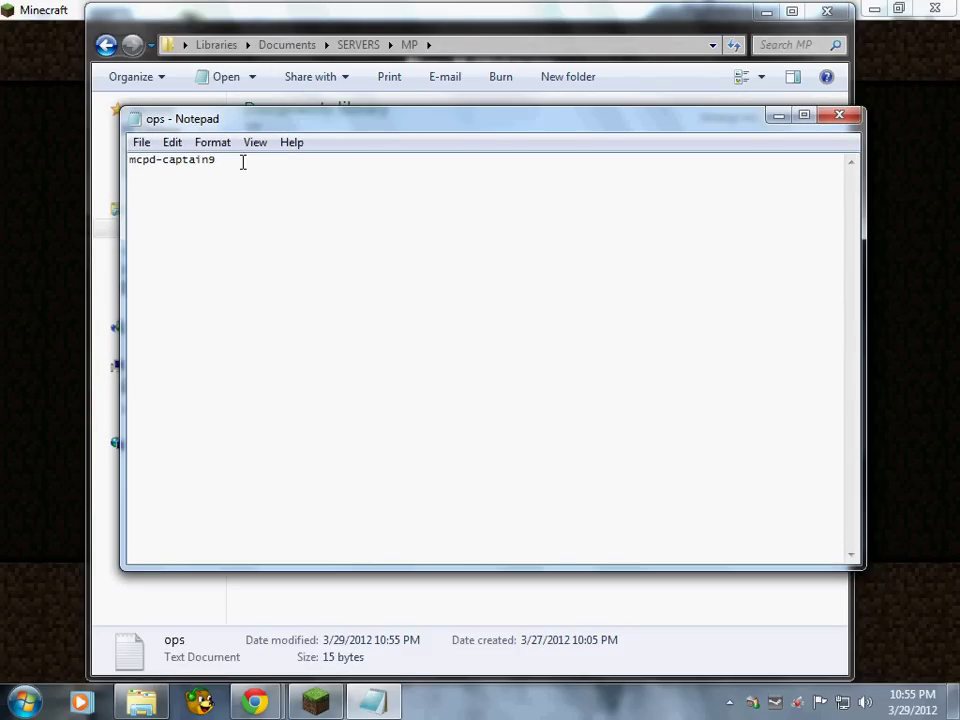
# Close the ops file, open and save the server properties file in the MP folder, and close both windows.
pyautogui.click(836, 117)
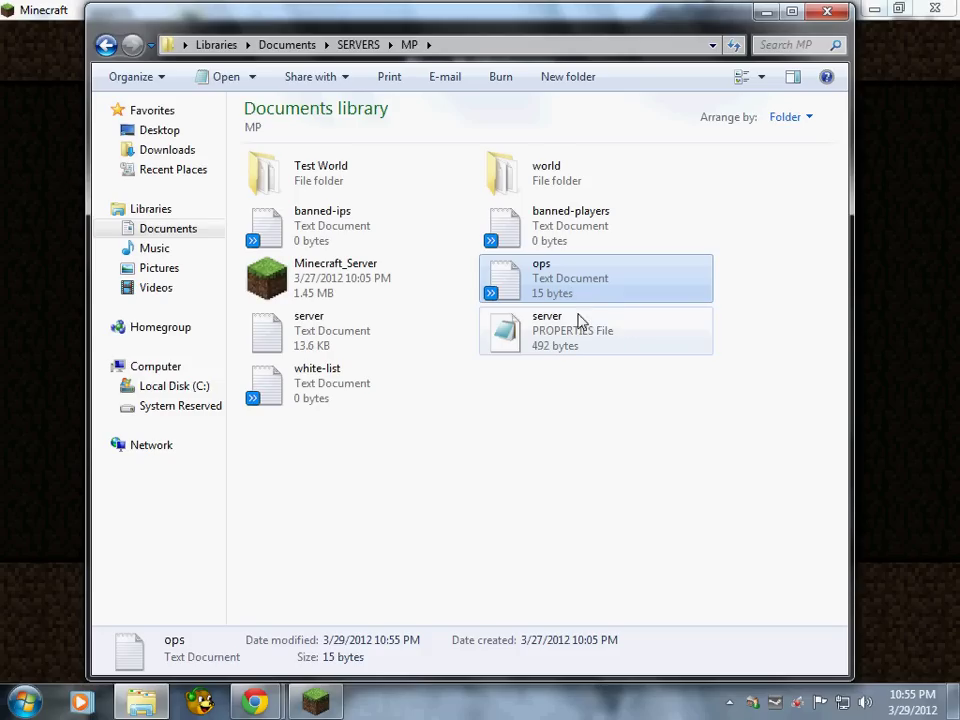
pyautogui.doubleClick(542, 352)
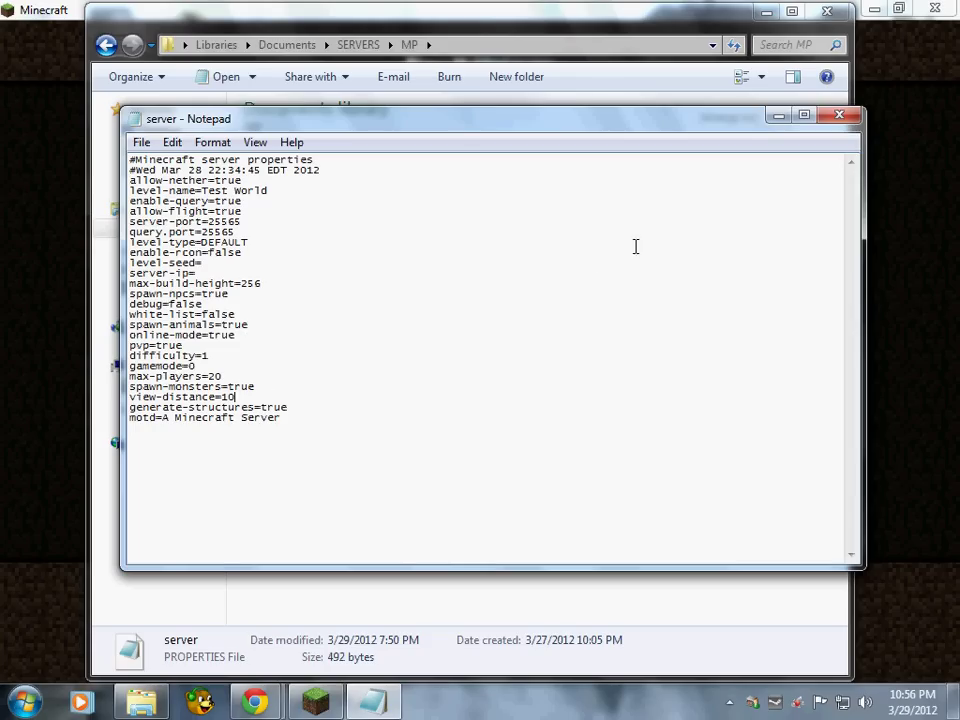
pyautogui.click(156, 147)
pyautogui.click(190, 228)
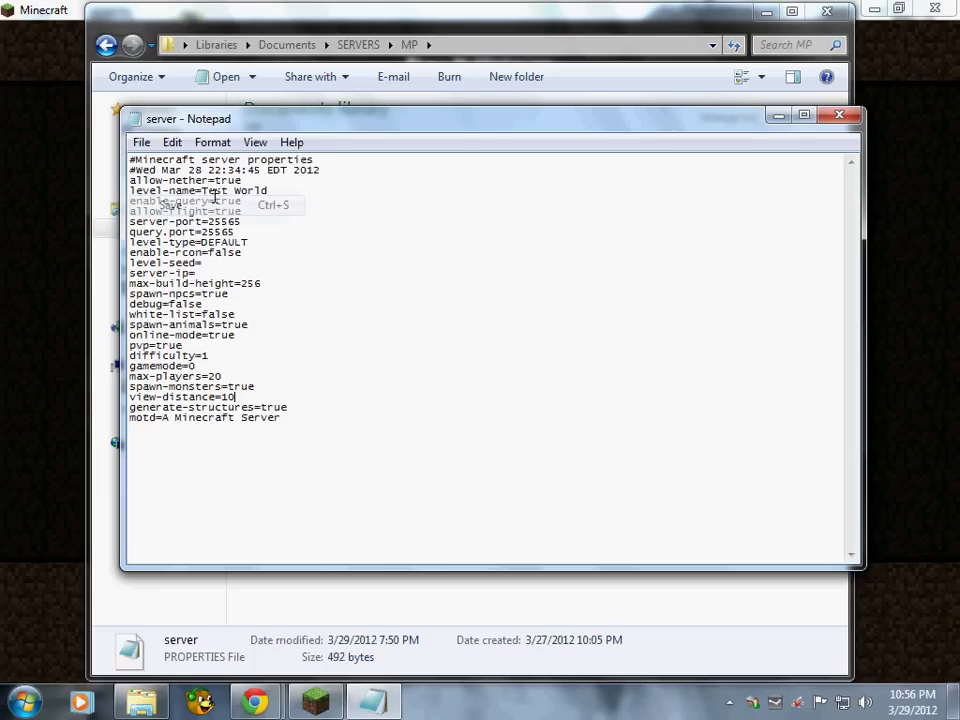
pyautogui.click(839, 115)
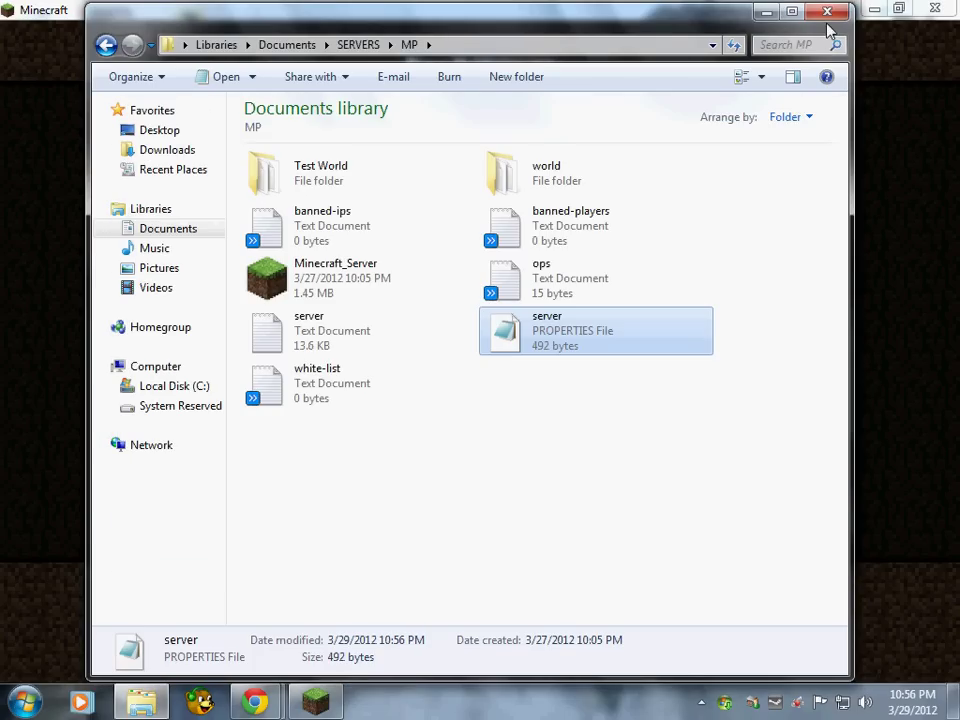
pyautogui.click(827, 12)
pyautogui.click(540, 603)
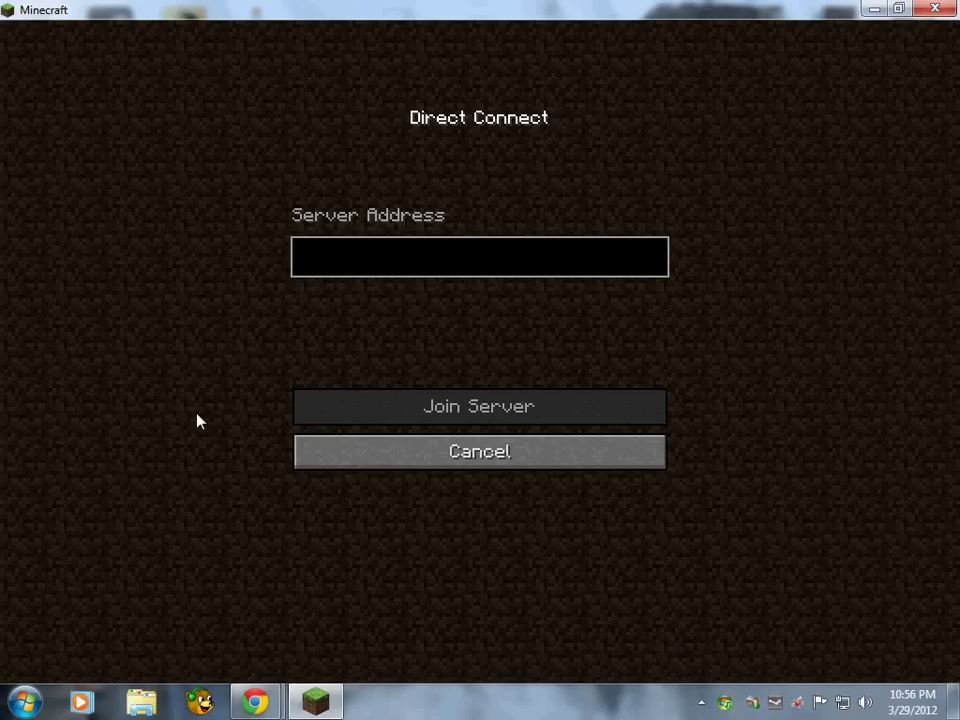
pyautogui.write('fdsfdsfd')
pyautogui.press('BackSpace')
pyautogui.press('BackSpace')
pyautogui.press('BackSpace')
pyautogui.press('BackSpace')
pyautogui.press('BackSpace')
pyautogui.press('BackSpace')
pyautogui.press('BackSpace')
pyautogui.press('BackSpace')
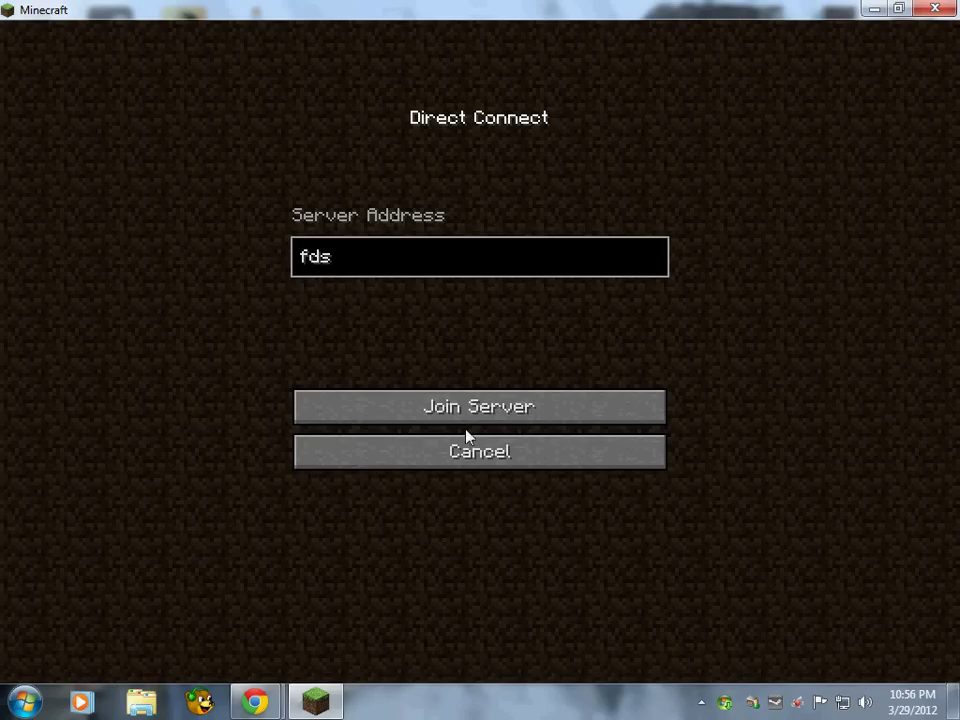
pyautogui.click(467, 455)
pyautogui.click(673, 602)
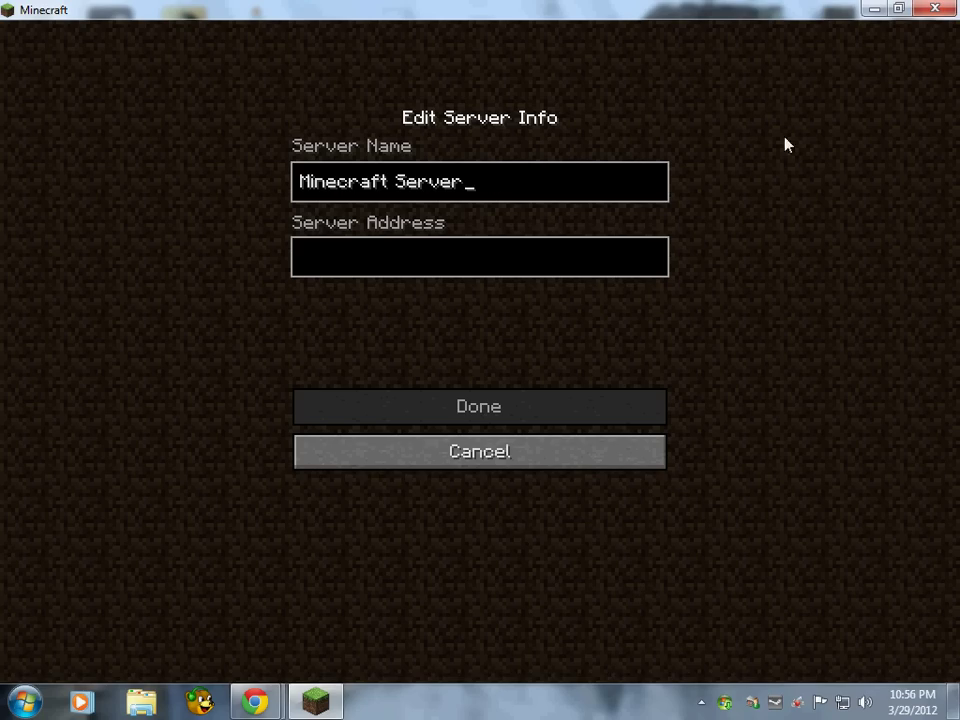
# Close Minecraft and open the Minecraft Free By GxFBuGz archive from the SERVERS folder in Documents.
pyautogui.click(940, 10)
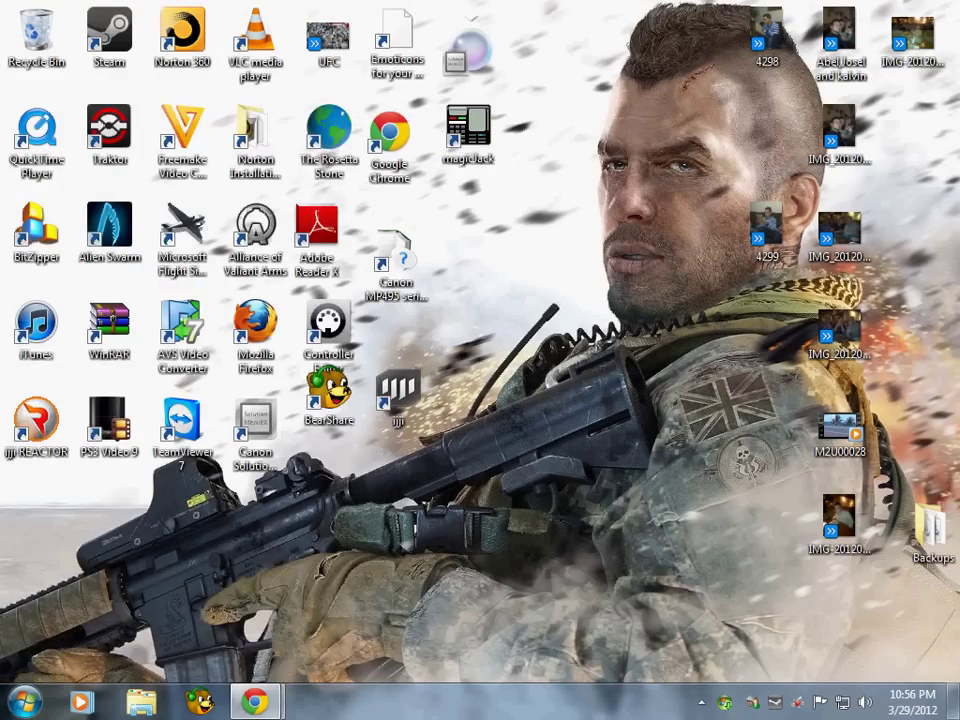
pyautogui.click(25, 702)
pyautogui.click(311, 142)
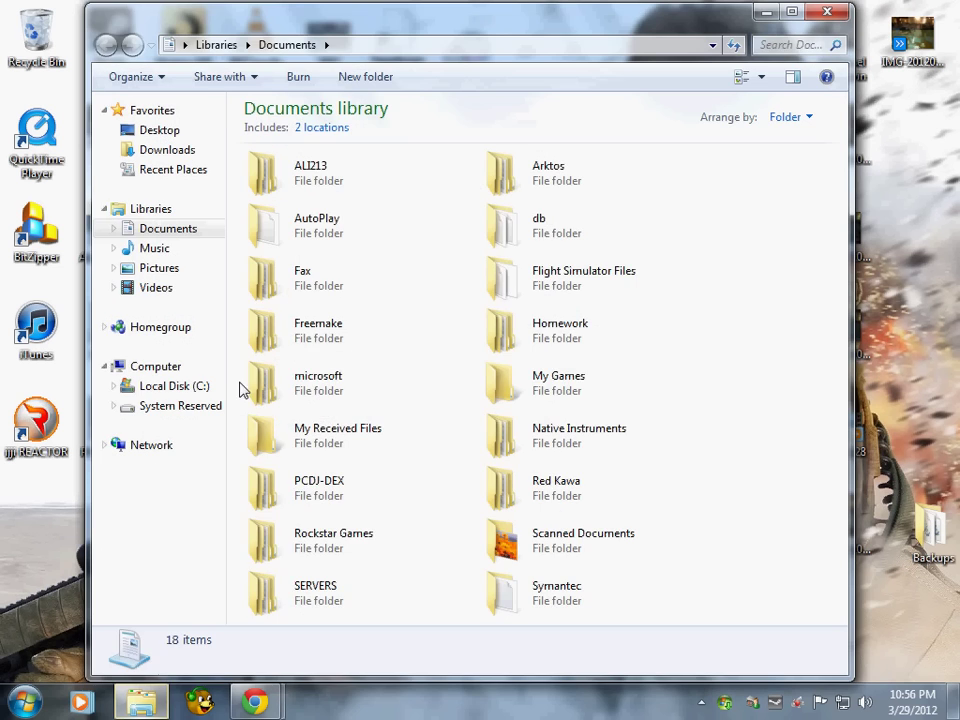
pyautogui.doubleClick(300, 588)
pyautogui.click(540, 228)
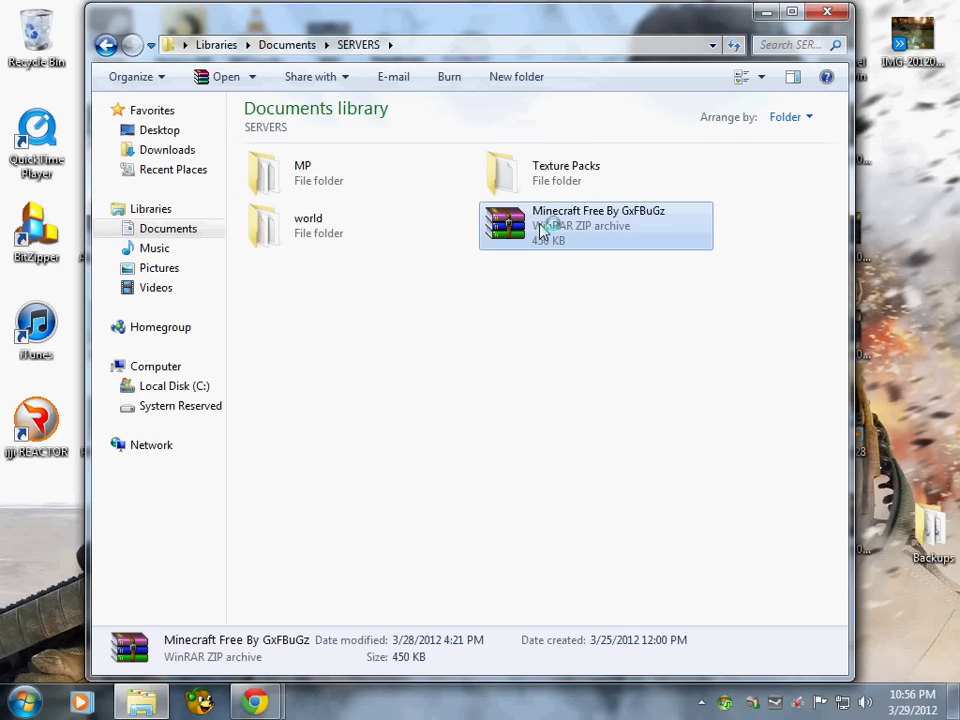
pyautogui.doubleClick(540, 230)
# Run MinecraftSP.exe from the archive's Minecraft! > Windows folder and enter the game with Force Update enabled.
pyautogui.doubleClick(287, 381)
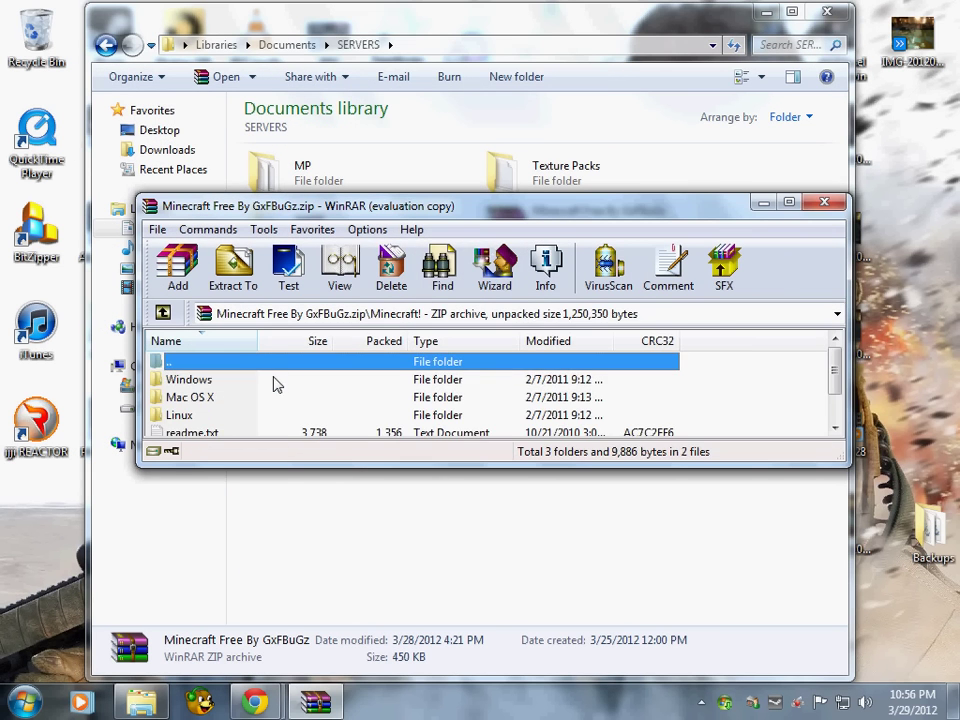
pyautogui.doubleClick(277, 384)
pyautogui.doubleClick(272, 382)
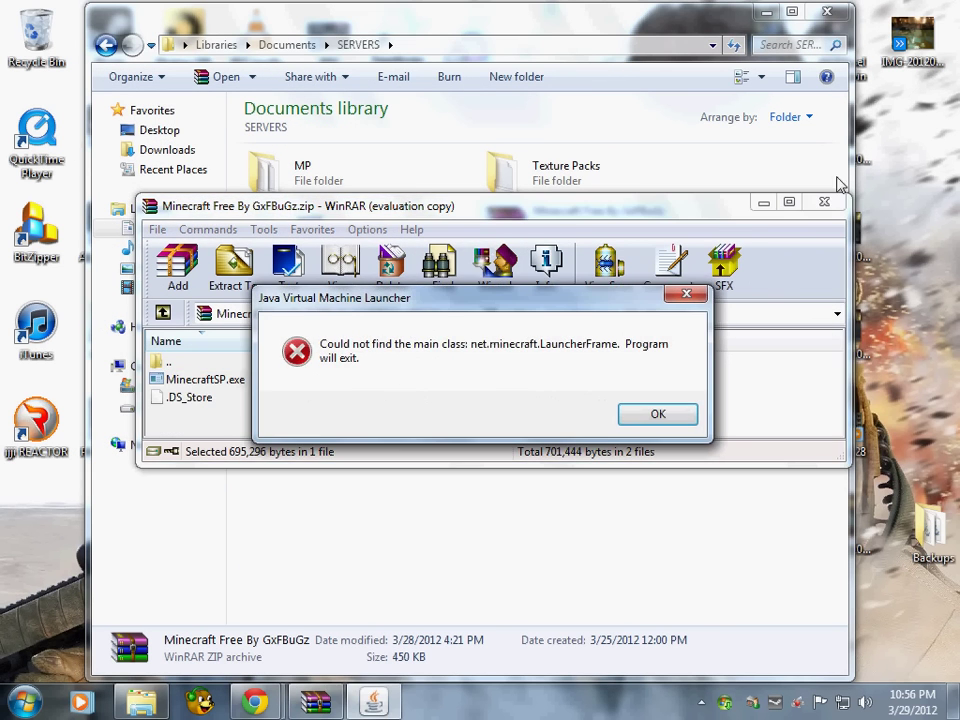
pyautogui.click(658, 414)
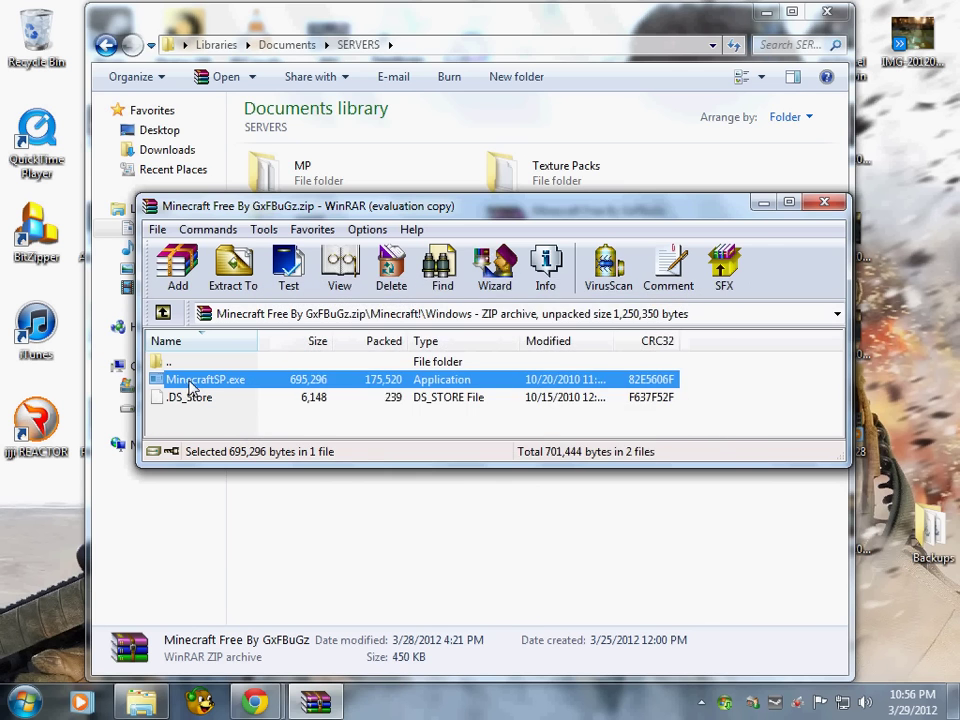
pyautogui.doubleClick(190, 384)
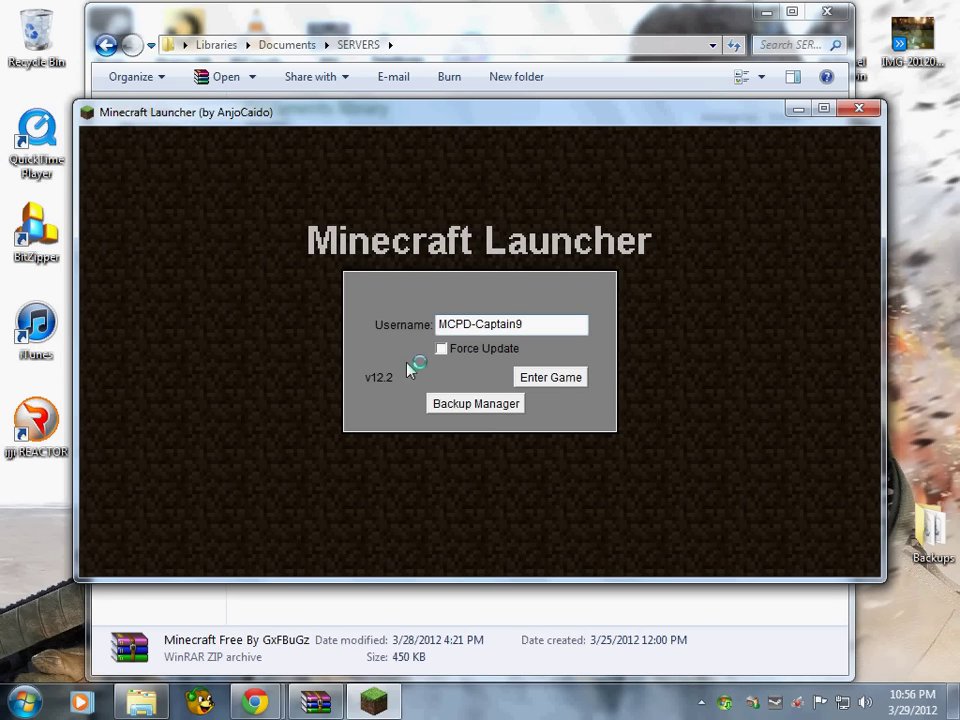
pyautogui.click(442, 350)
pyautogui.click(558, 377)
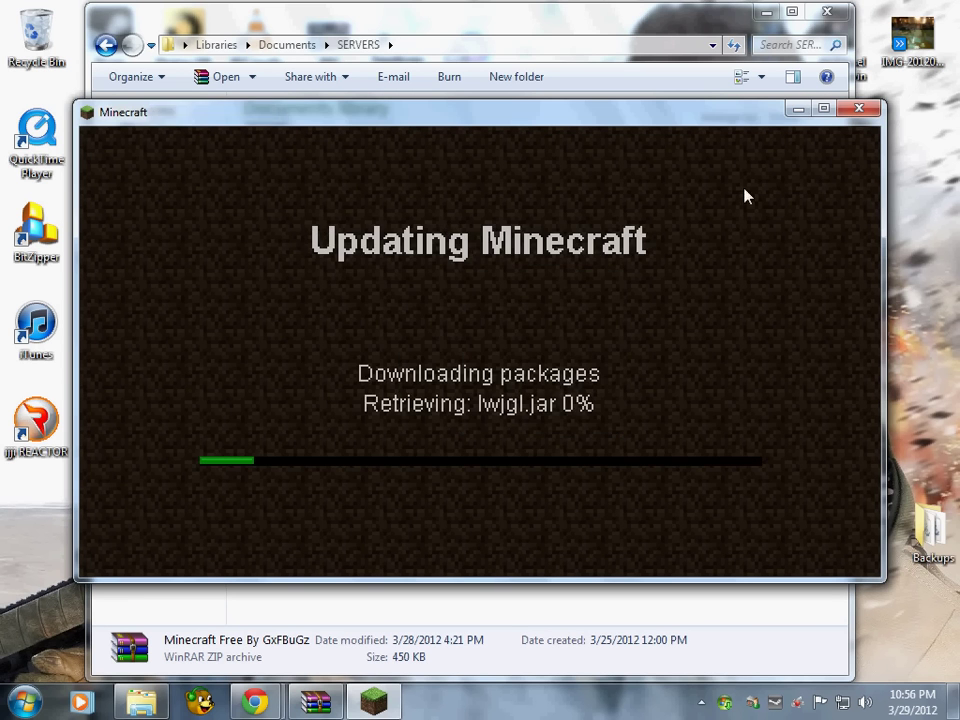
# Close the archive and SERVERS folder windows, and bring the game back up maximized.
pyautogui.click(798, 109)
pyautogui.click(826, 208)
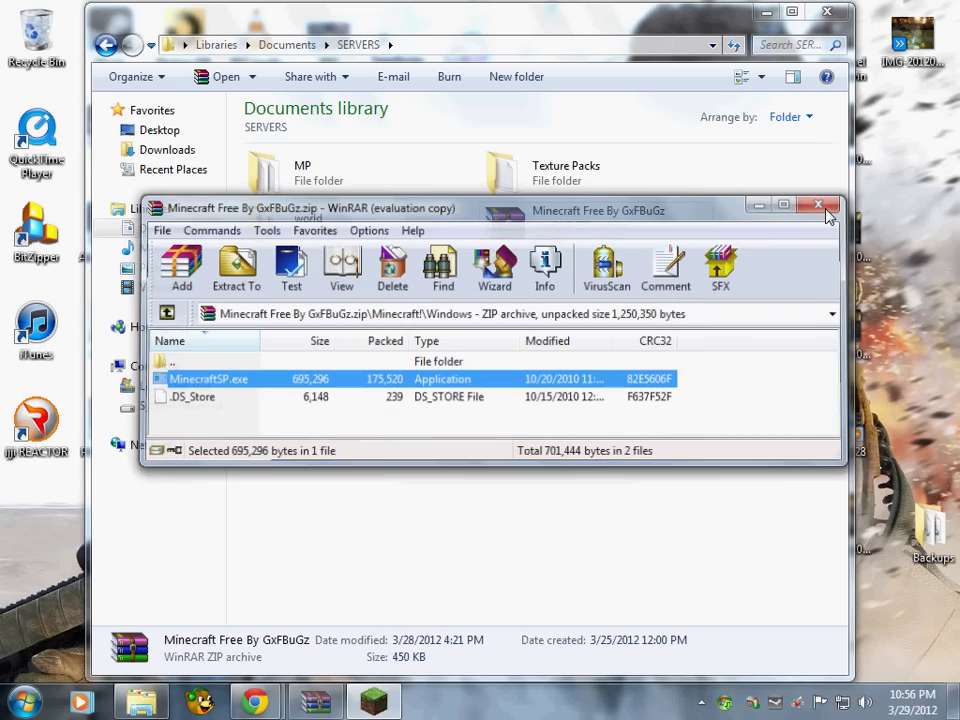
pyautogui.click(826, 213)
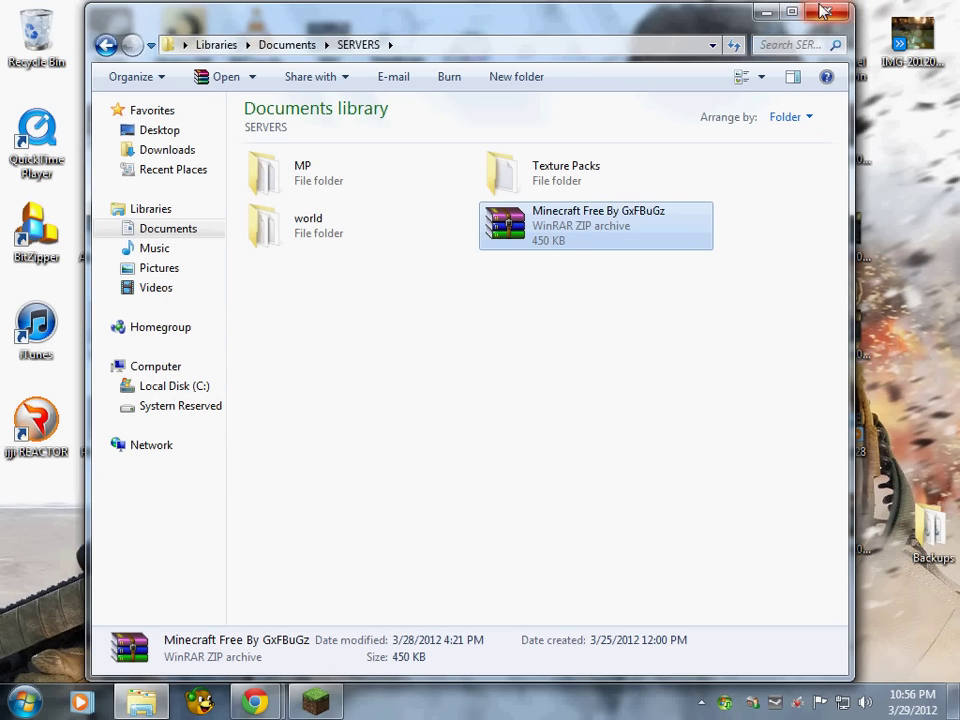
pyautogui.click(823, 11)
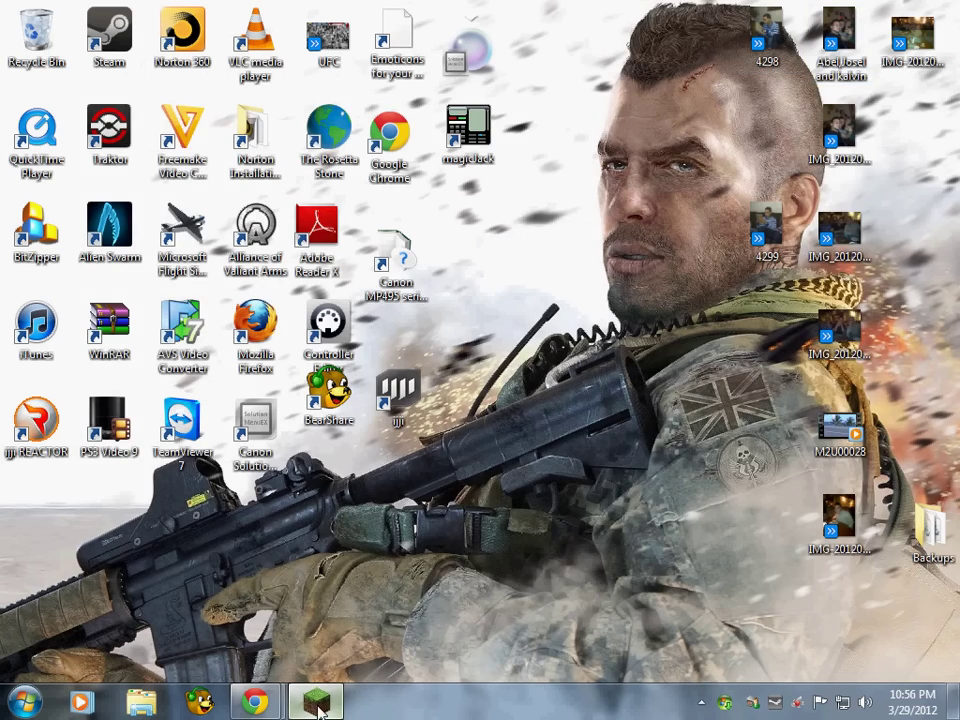
pyautogui.click(318, 705)
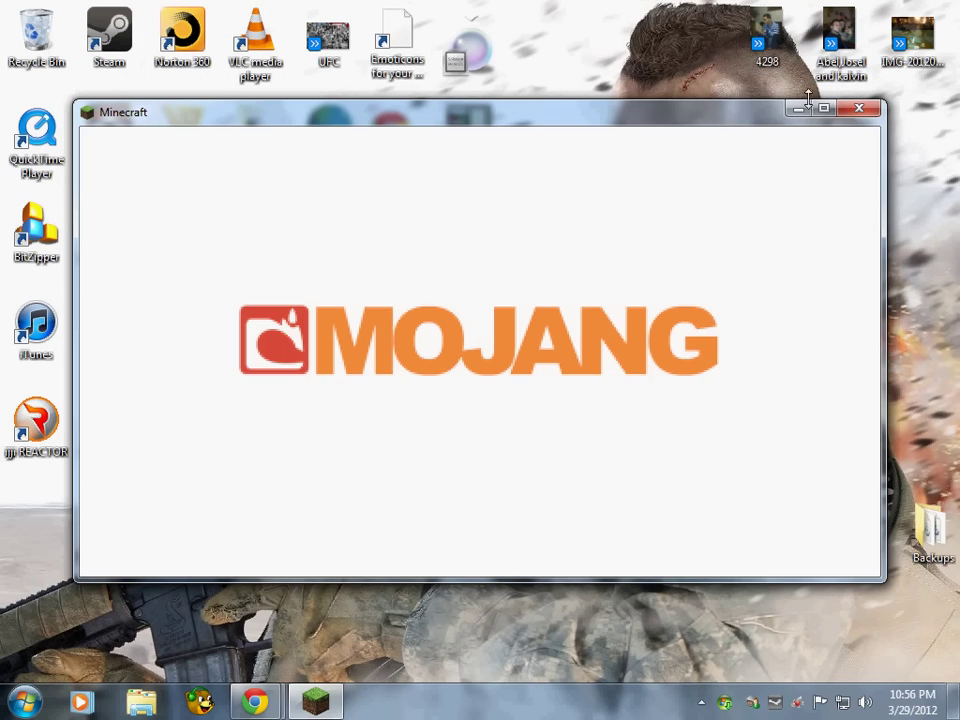
pyautogui.click(822, 107)
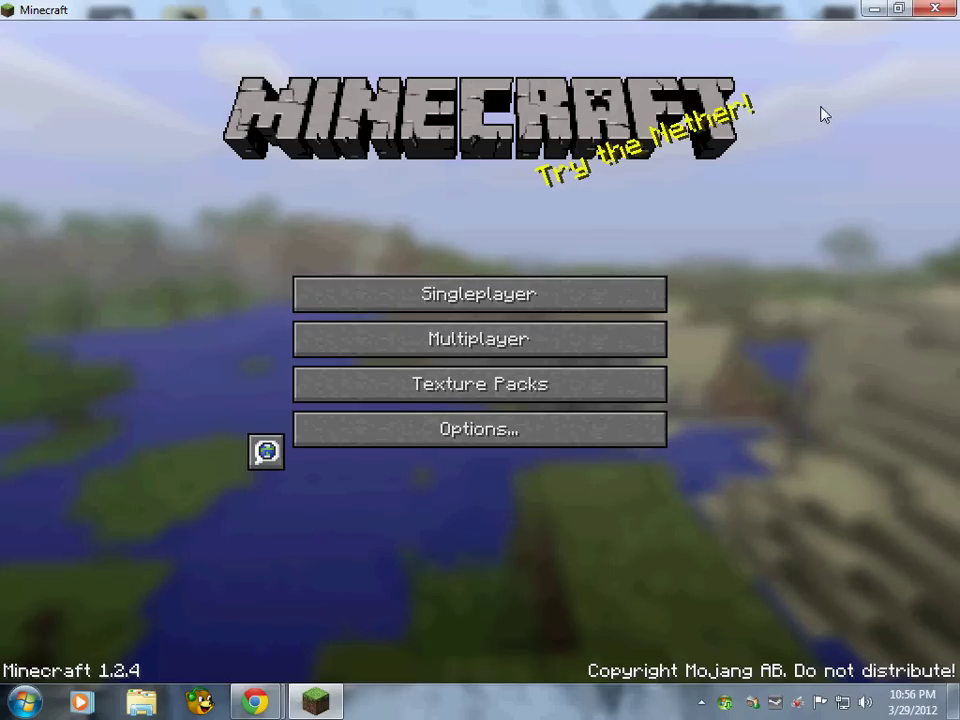
# Start a new singleplayer world named Youtube Test and set its game mode to Creative.
pyautogui.click(546, 294)
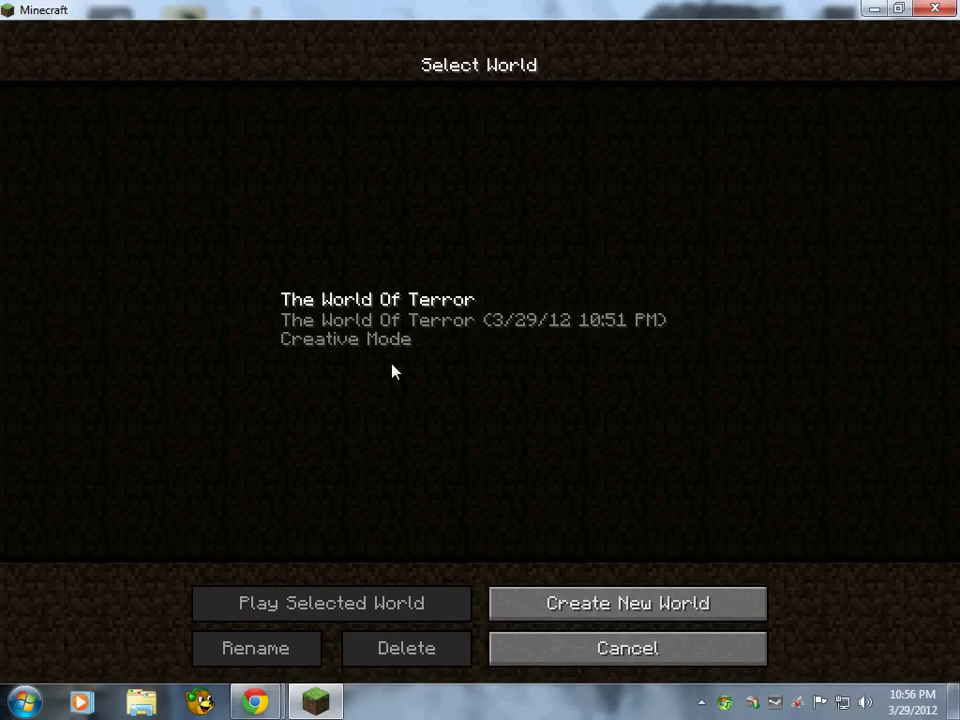
pyautogui.click(431, 322)
pyautogui.click(632, 608)
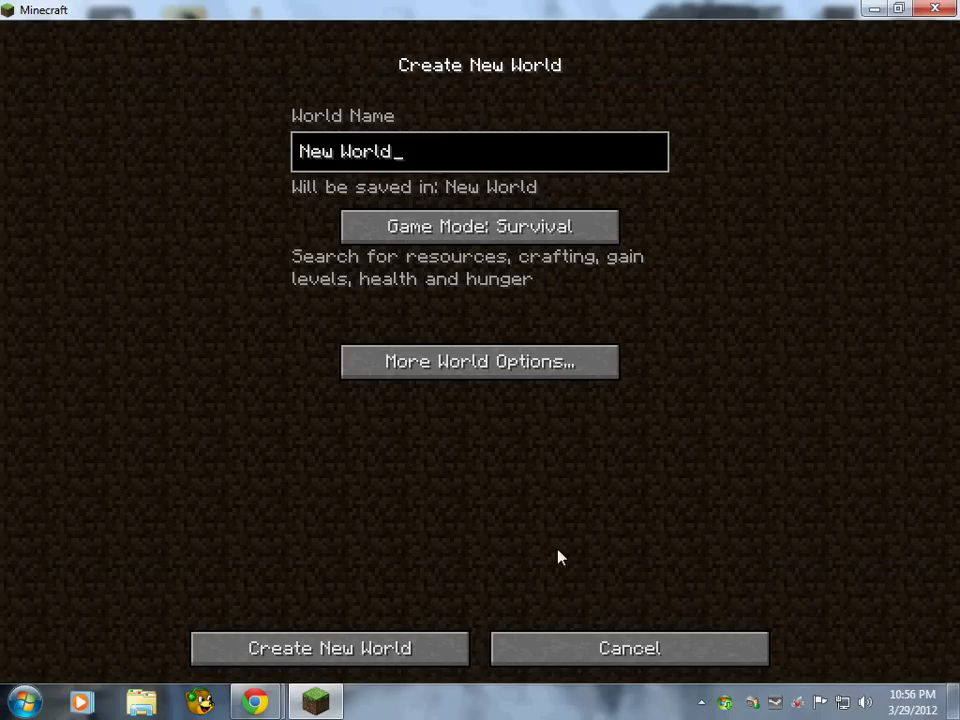
pyautogui.press('BackSpace')
pyautogui.press('BackSpace')
pyautogui.press('BackSpace')
pyautogui.press('BackSpace')
pyautogui.press('BackSpace')
pyautogui.press('BackSpace')
pyautogui.press('BackSpace')
pyautogui.press('BackSpace')
pyautogui.press('BackSpace')
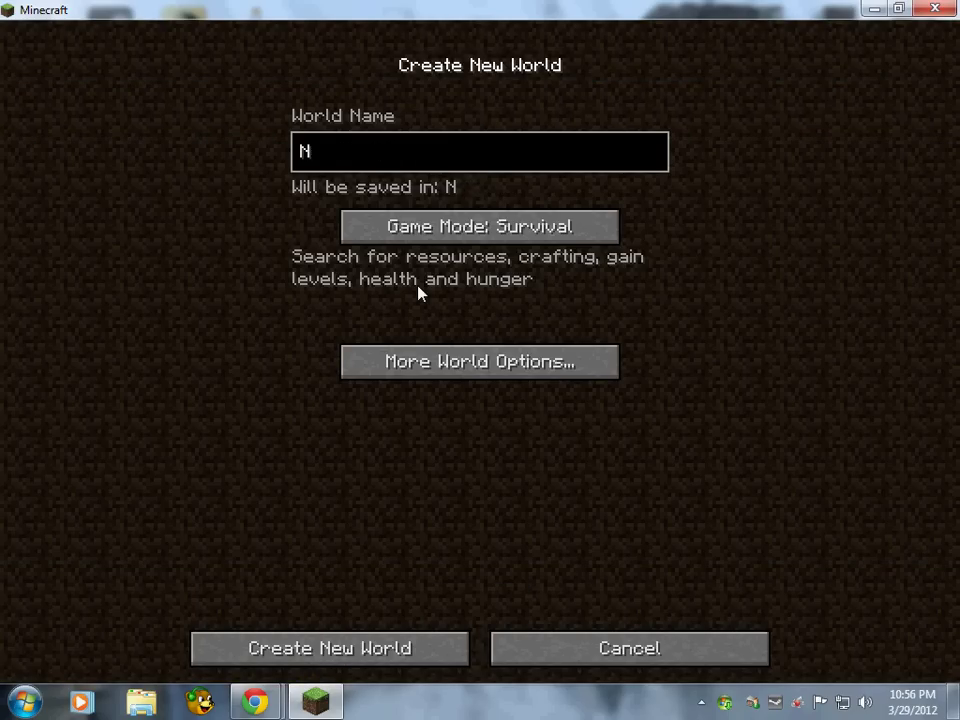
pyautogui.write('Youtube Test')
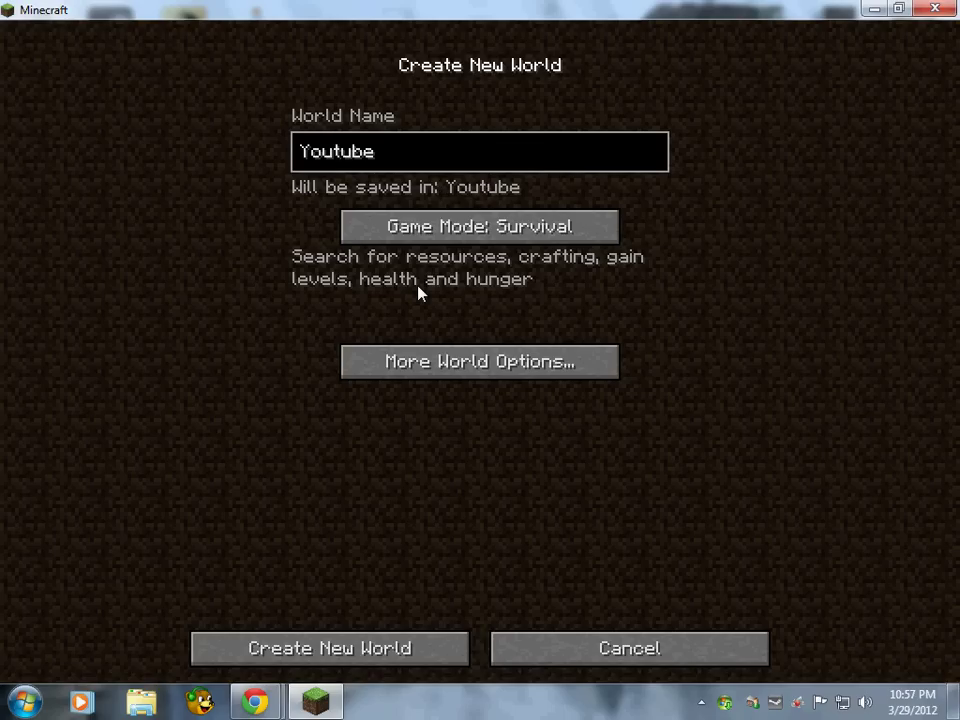
pyautogui.click(511, 245)
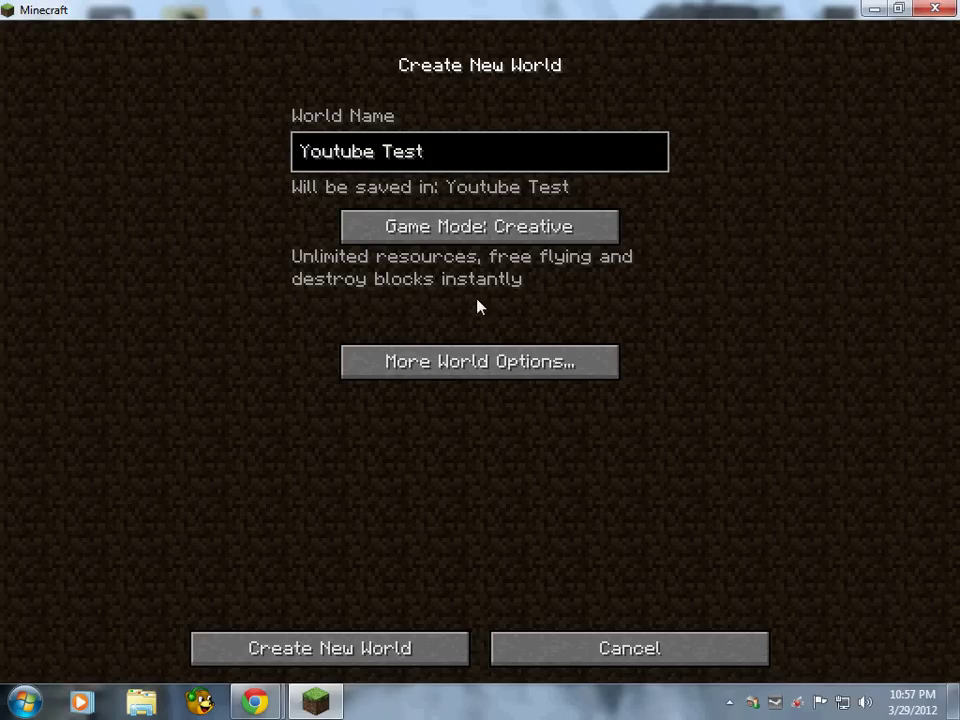
# Set the world generator seed to Snow and create the new world.
pyautogui.click(488, 366)
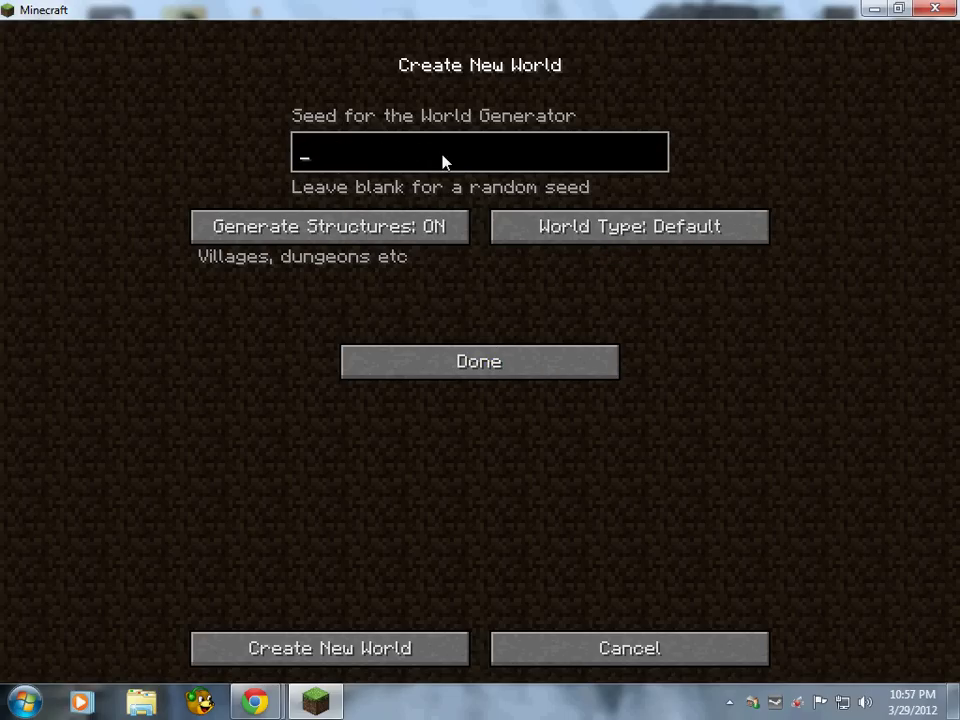
pyautogui.write('Snow')
pyautogui.click(488, 350)
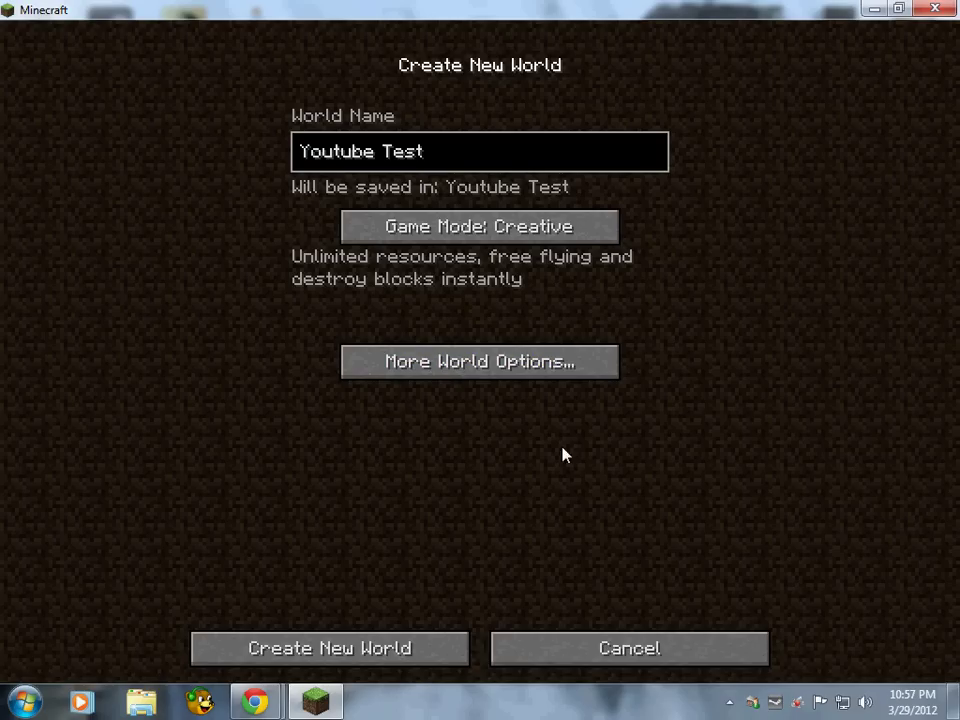
pyautogui.click(450, 645)
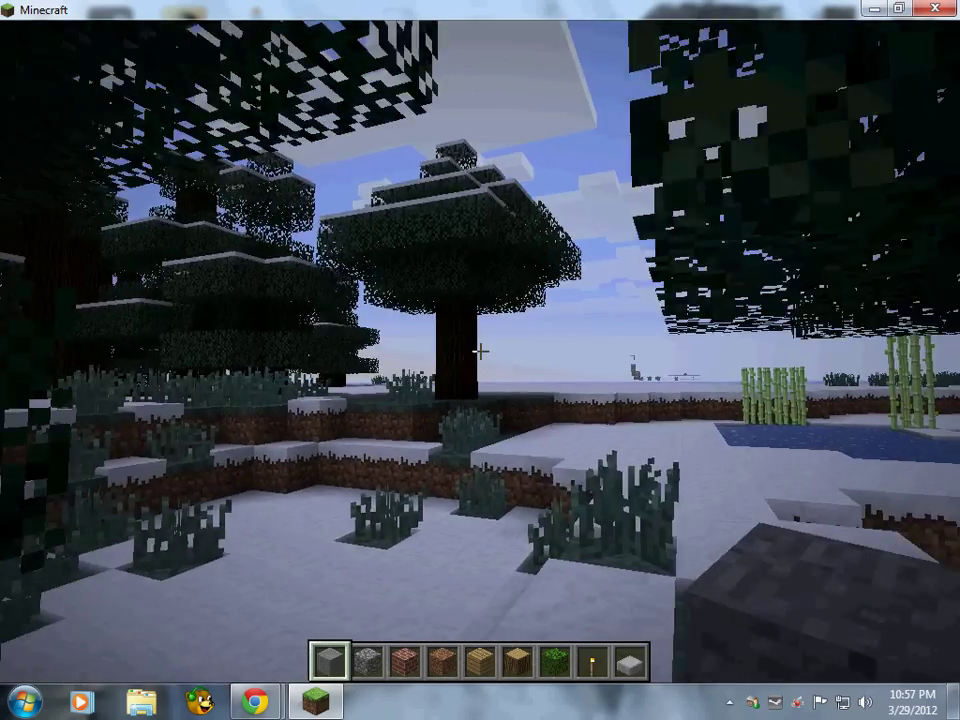
# Walk out toward the pond and replace the slab in the last hotbar slot with the teal spawn egg.
pyautogui.press('w')
pyautogui.scroll(-4, 480, 351)
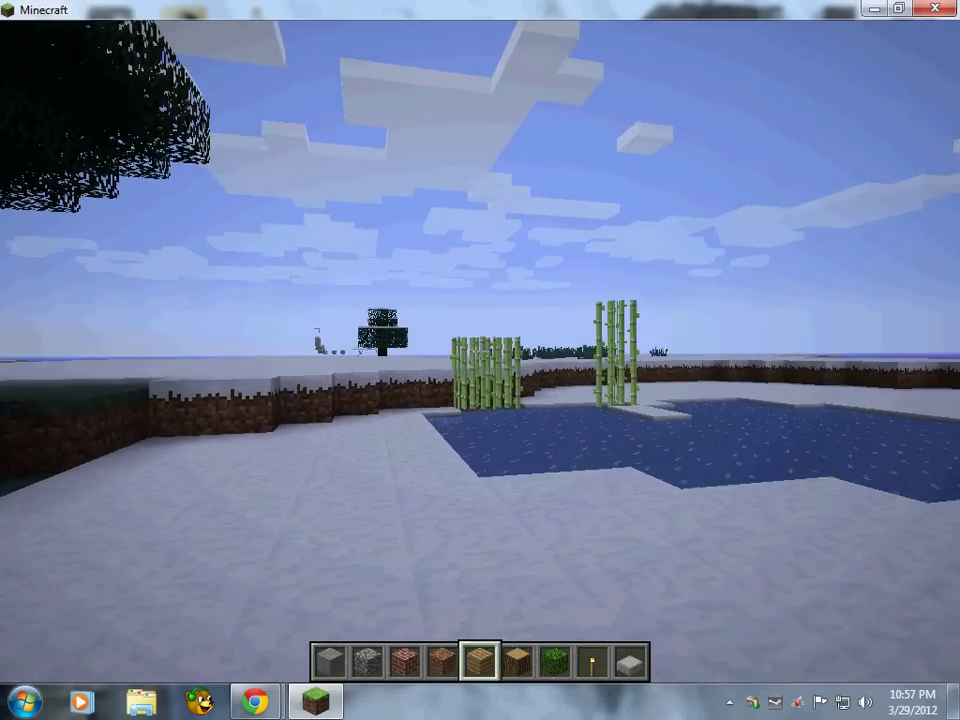
pyautogui.scroll(-2, 480, 360)
pyautogui.press('e')
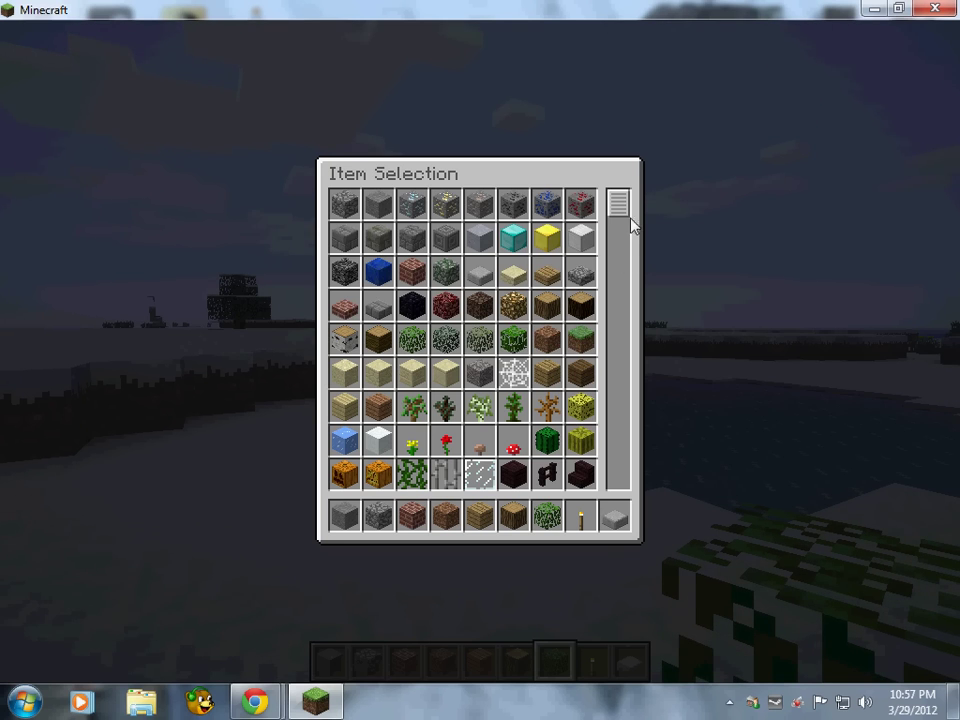
pyautogui.moveTo(622, 213); pyautogui.dragTo(592, 527)
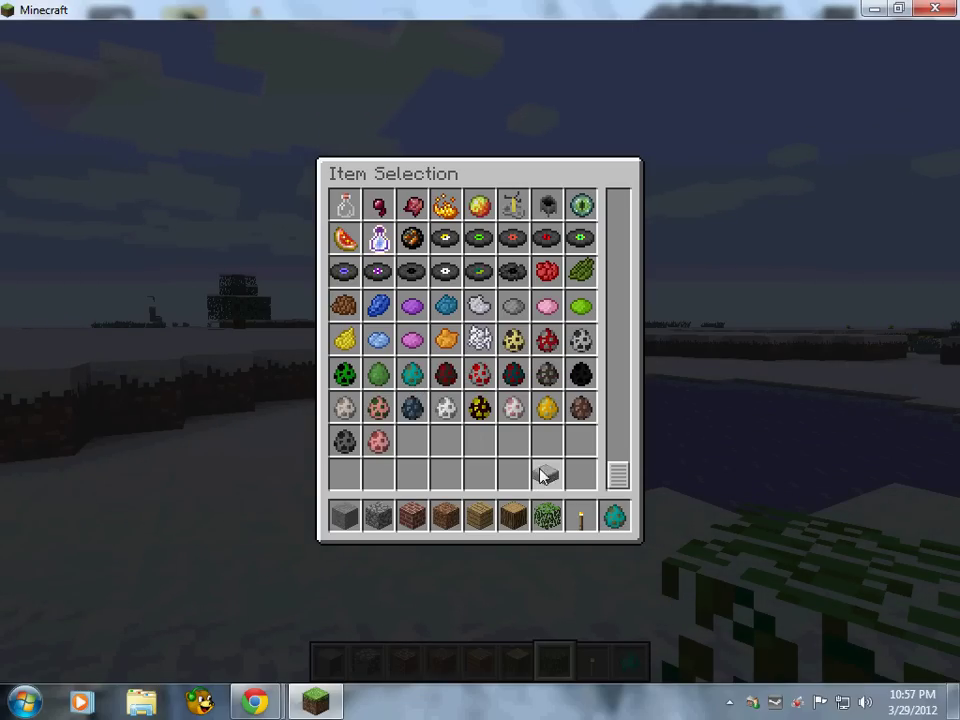
pyautogui.press('e')
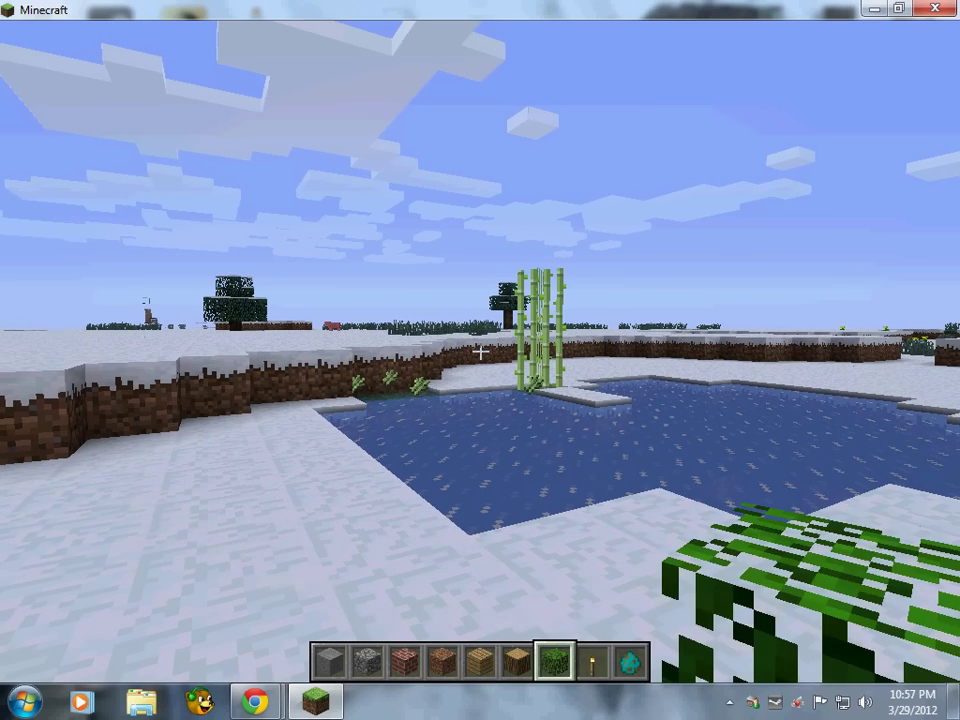
# Cycle through the hotbar items and take the teal spawn egg in hand.
pyautogui.press('6')
pyautogui.press('8')
pyautogui.press('9')
pyautogui.press('6')
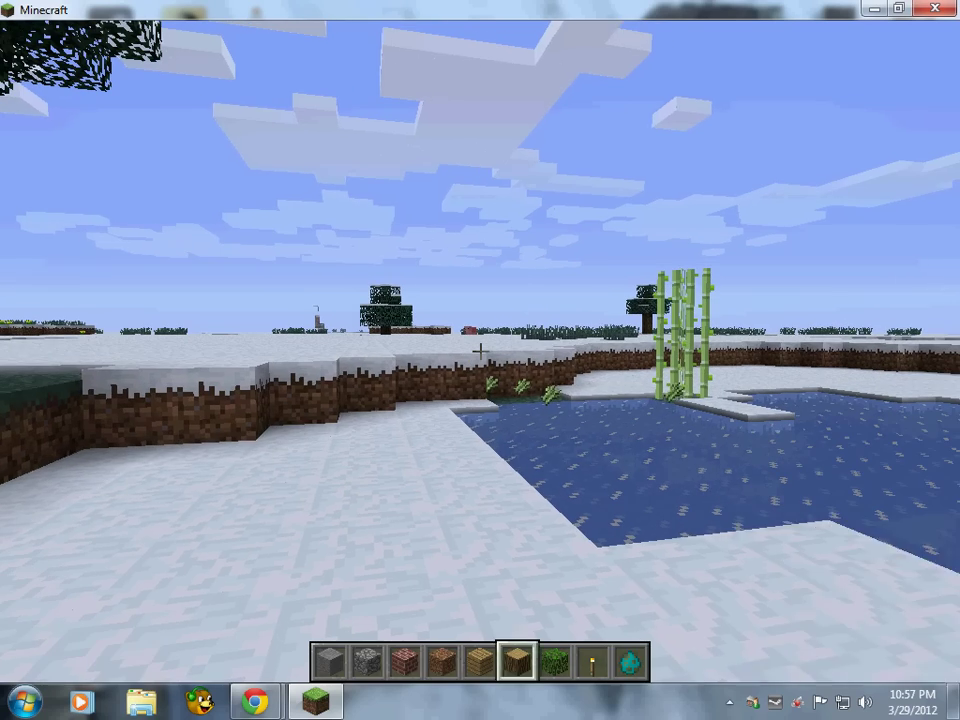
pyautogui.press('7')
pyautogui.press('3')
pyautogui.press('7')
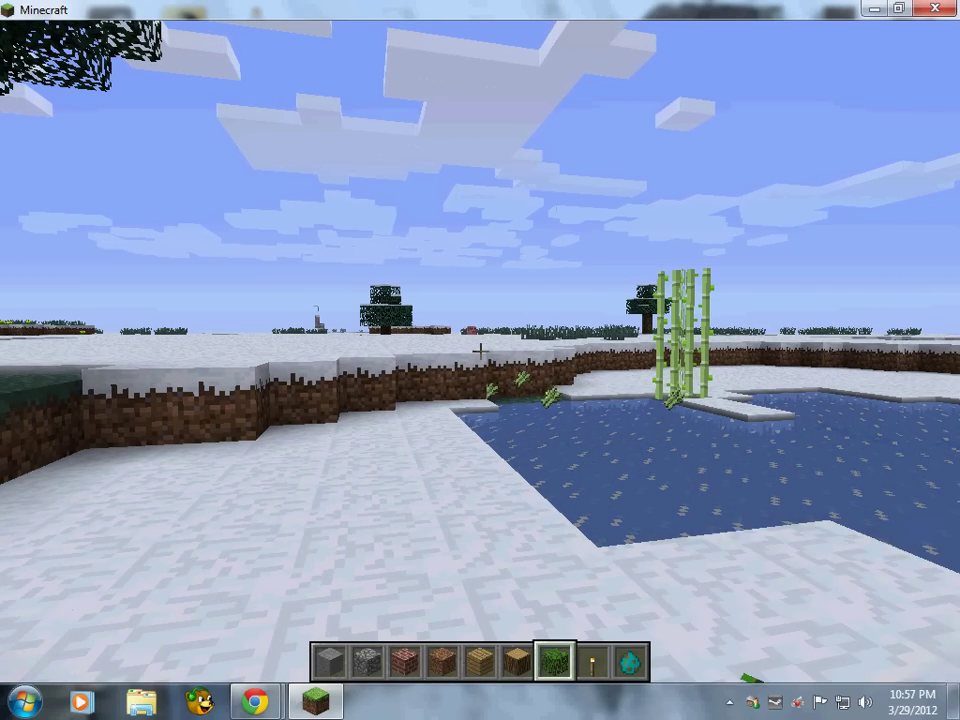
pyautogui.press('9')
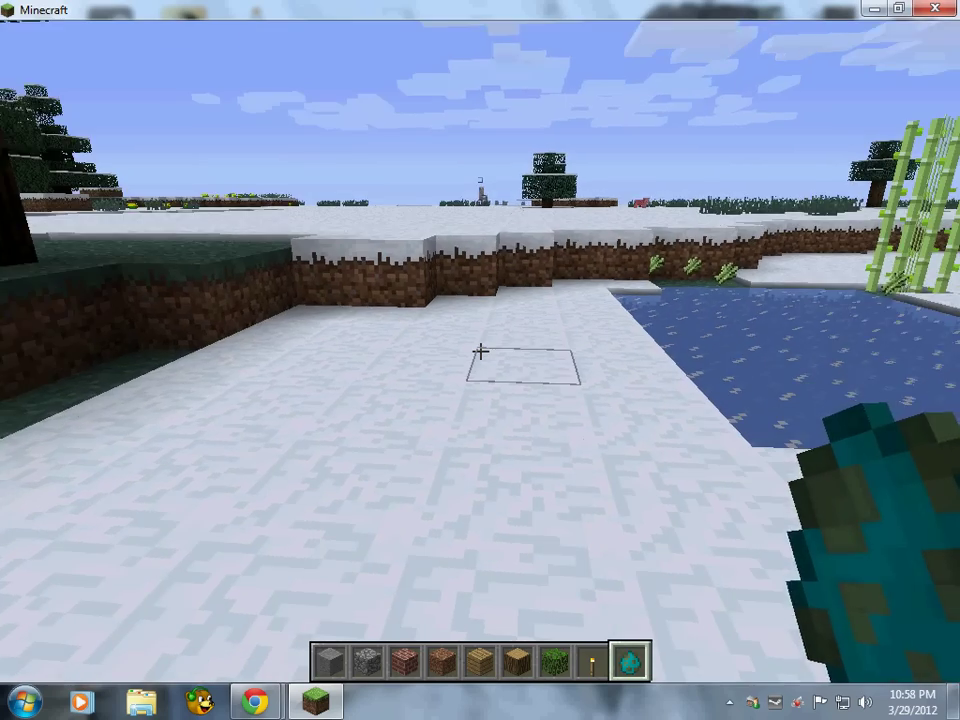
# Use the teal spawn egg on the snowy ground near the pond and strike the snow ahead.
pyautogui.rightClick(480, 351)
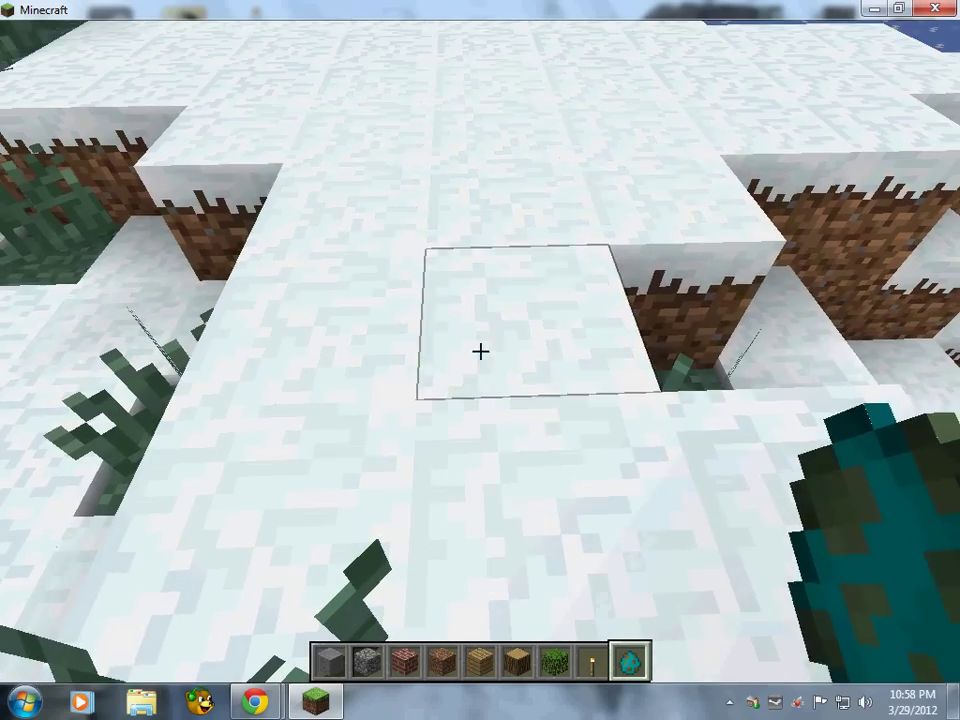
pyautogui.click(480, 351)
pyautogui.rightClick(480, 351)
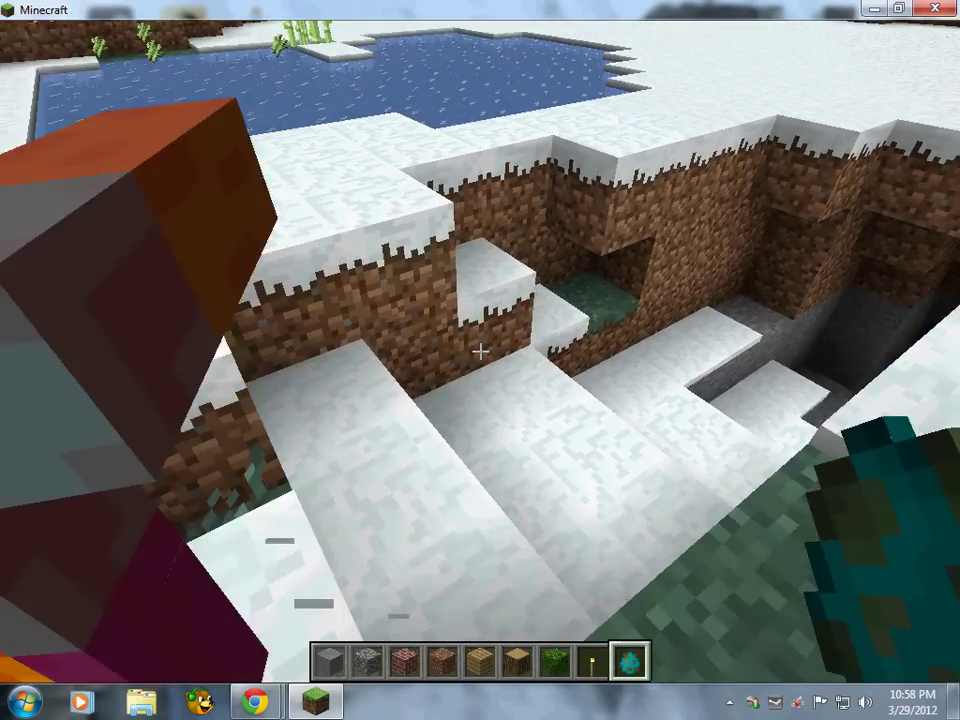
# Walk down into the dark cave beside the snowy slope and use the torch from the hotbar.
pyautogui.press('w')
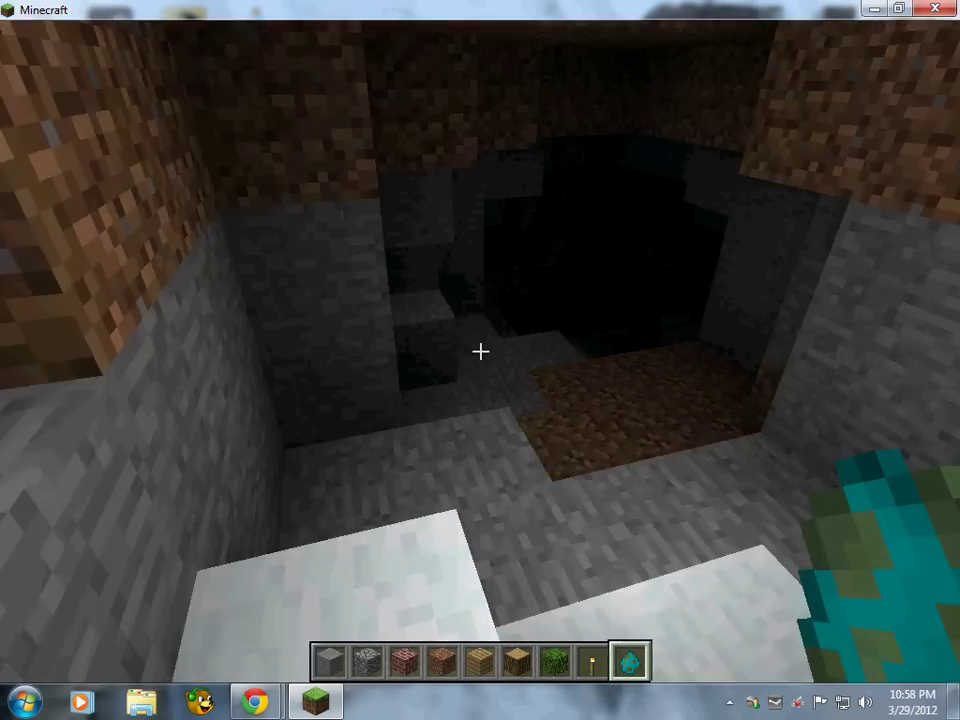
pyautogui.press('w')
pyautogui.rightClick(480, 351)
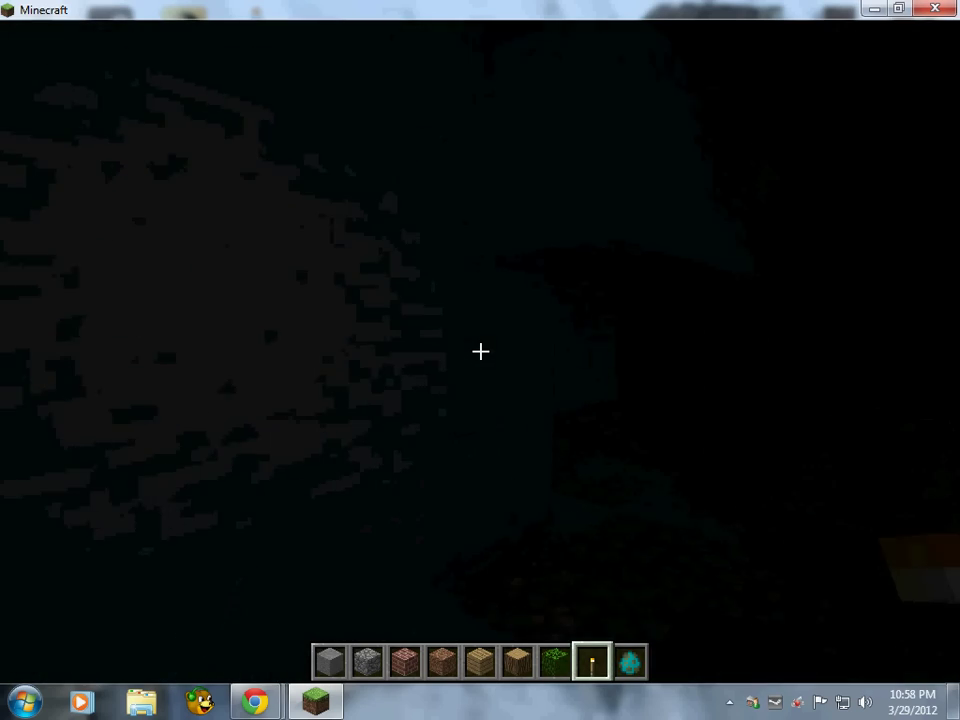
pyautogui.rightClick(480, 351)
pyautogui.press('w')
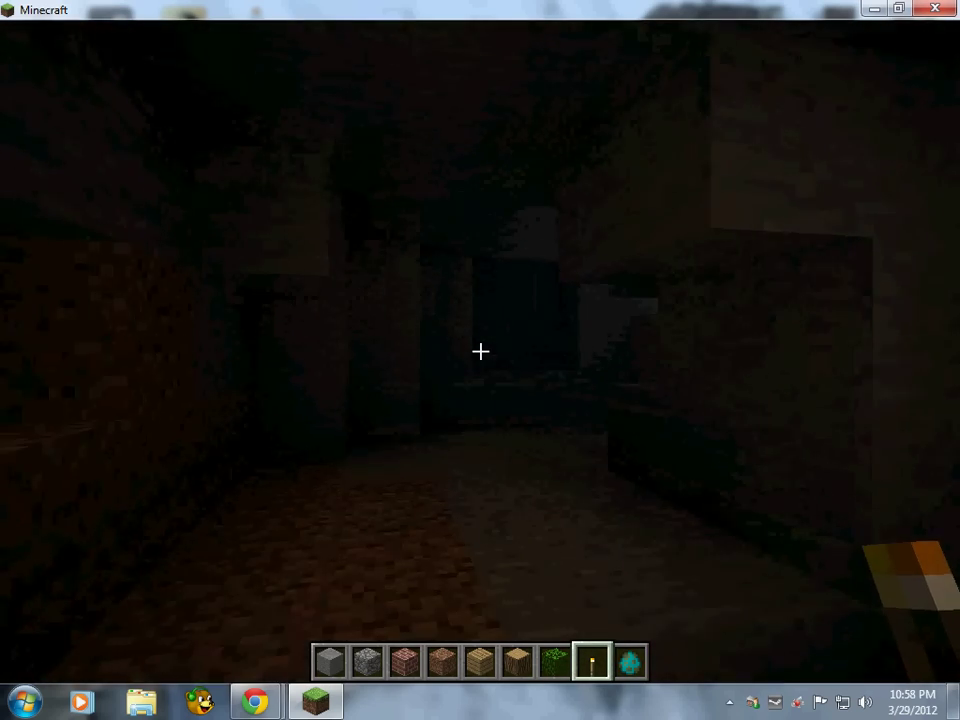
# Explore the cave passages with the torch in hand and back away from the creeper while striking.
pyautogui.press('w')
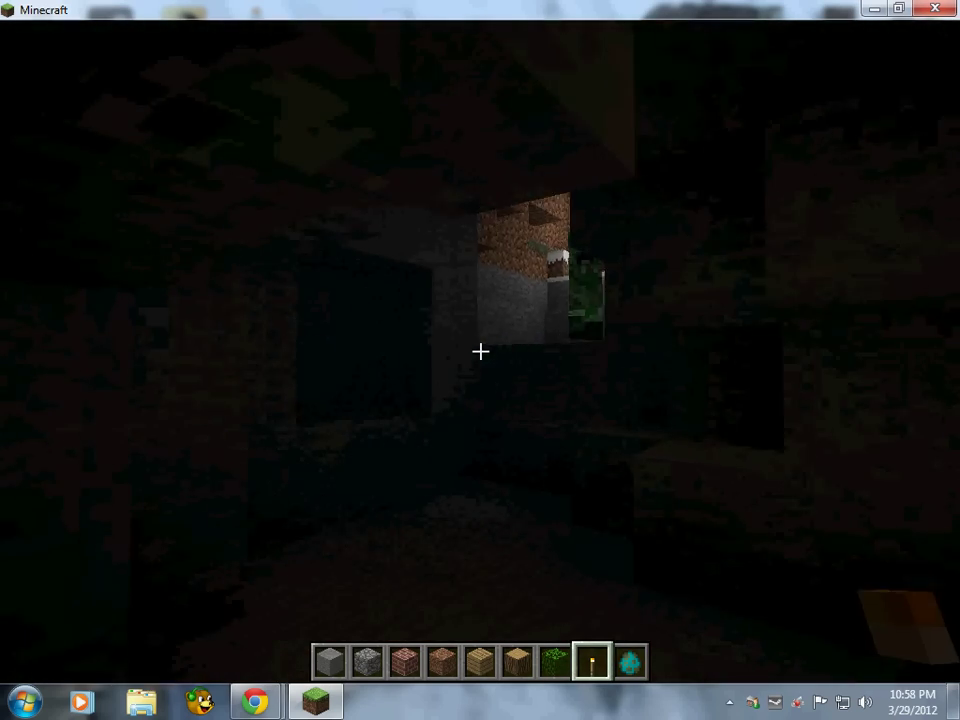
pyautogui.press('w')
pyautogui.rightClick(480, 351)
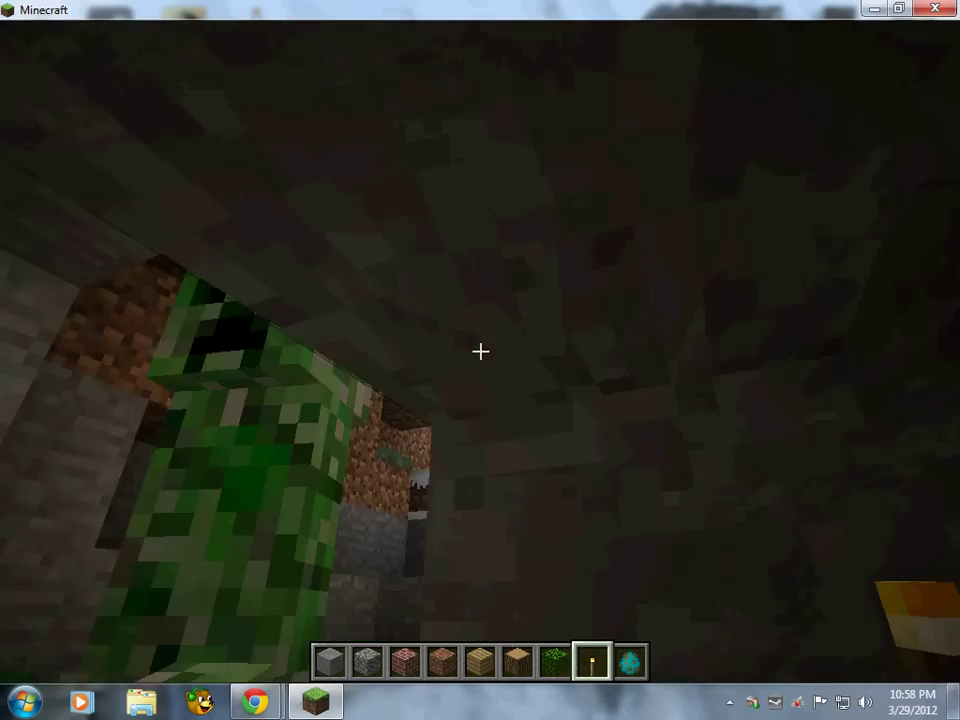
pyautogui.press('s')
pyautogui.click(480, 351)
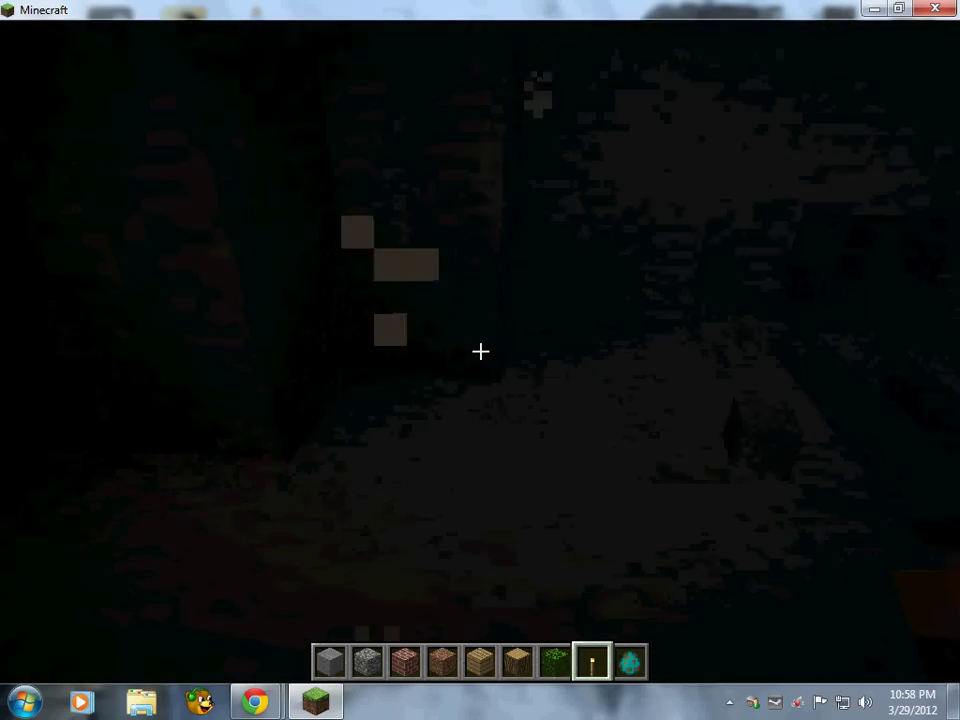
# Save and quit the Youtube Test world, and load The World Of Terror from the singleplayer worlds.
pyautogui.press('Escape')
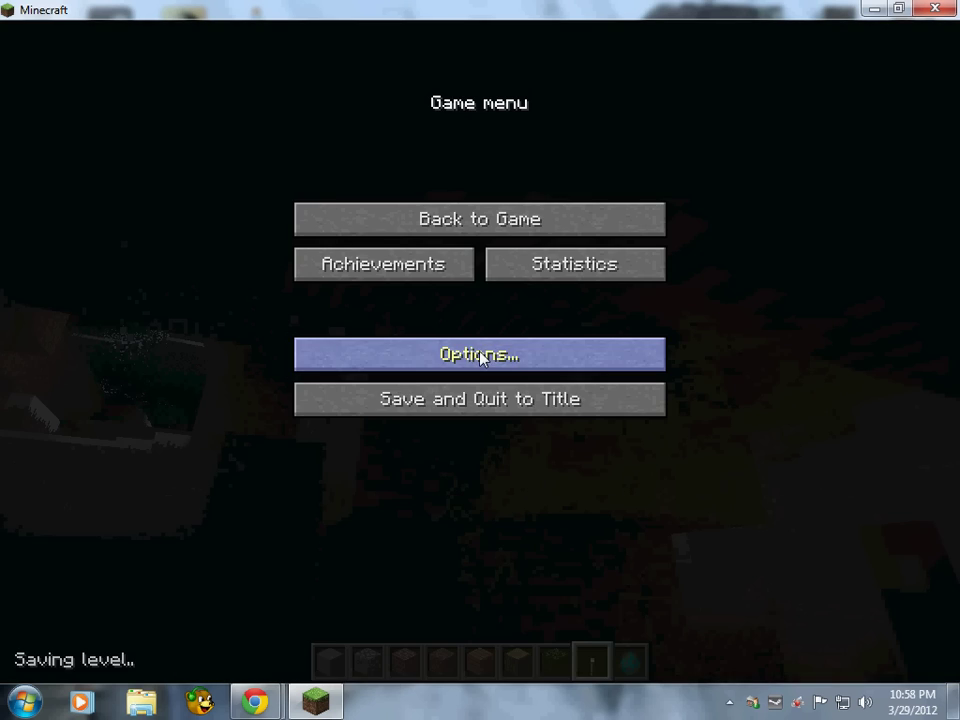
pyautogui.click(476, 410)
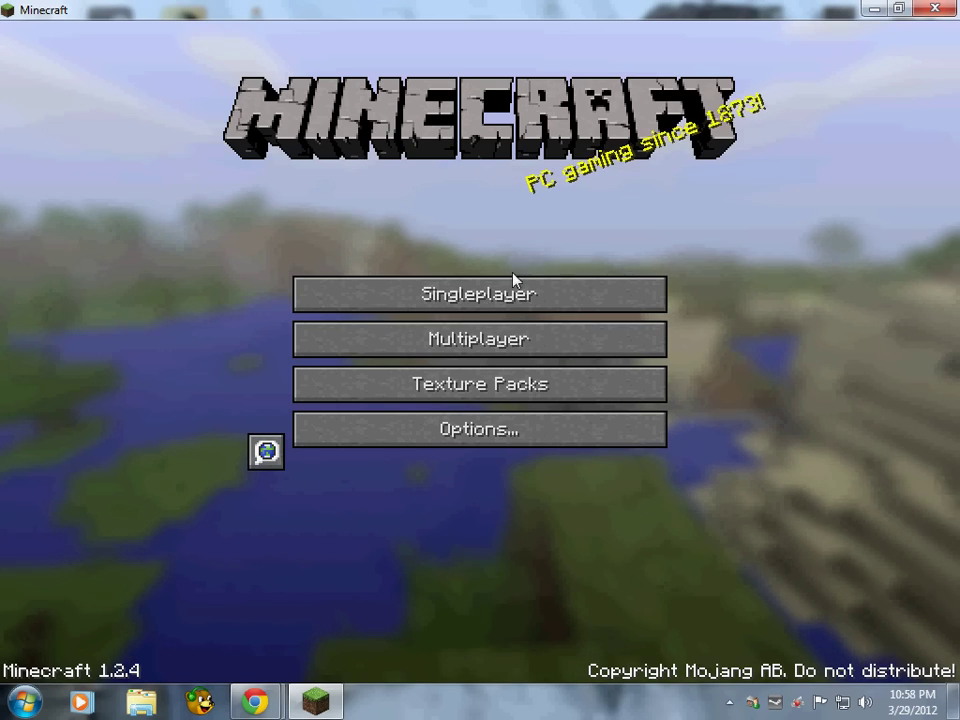
pyautogui.click(513, 288)
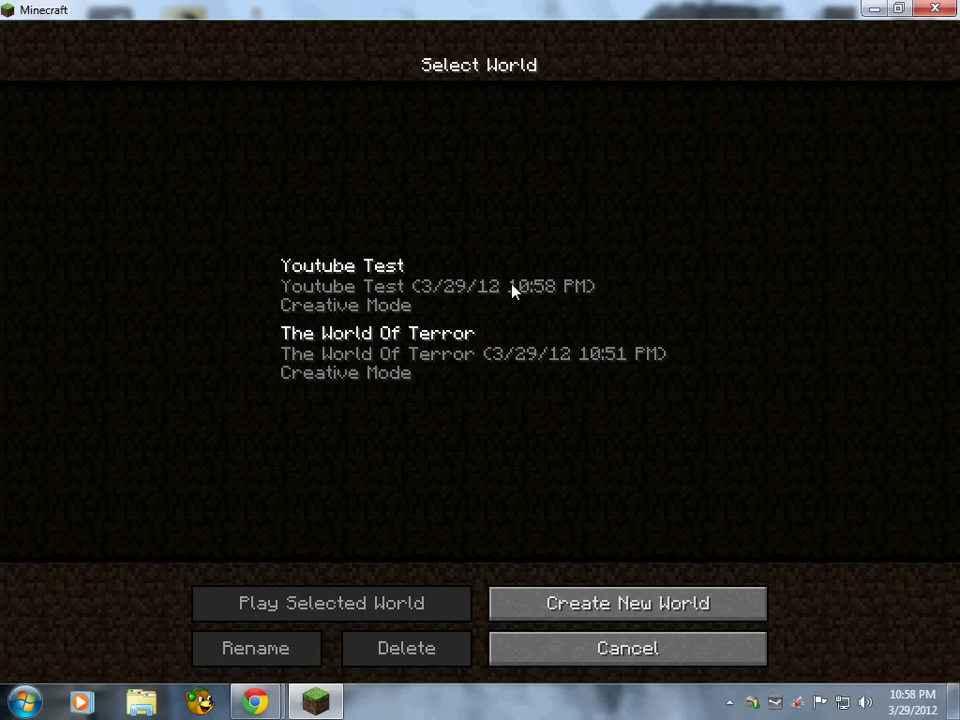
pyautogui.click(369, 340)
pyautogui.click(403, 607)
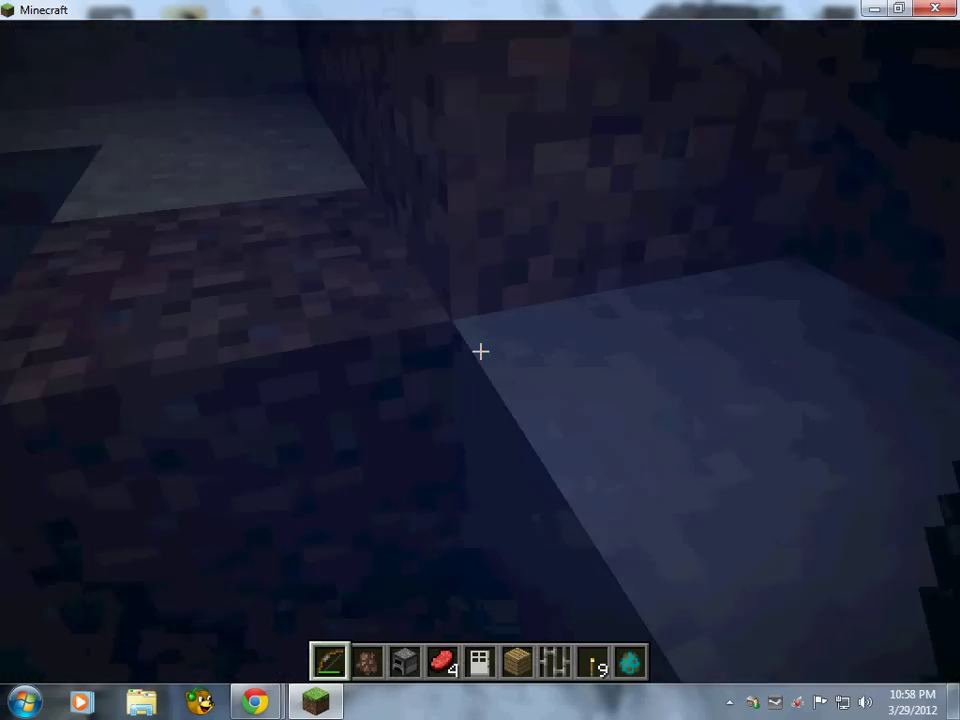
# Swim up to the surface and across the water to the wooden rail bridge beside the shelter.
pyautogui.press('space')
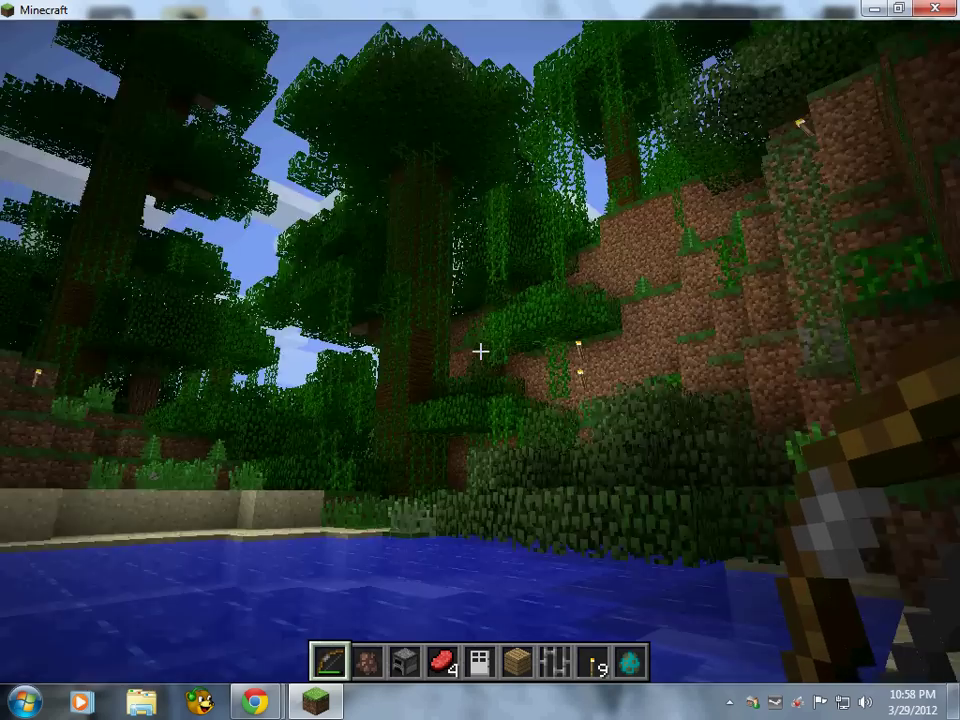
pyautogui.press('space')
pyautogui.press('w')
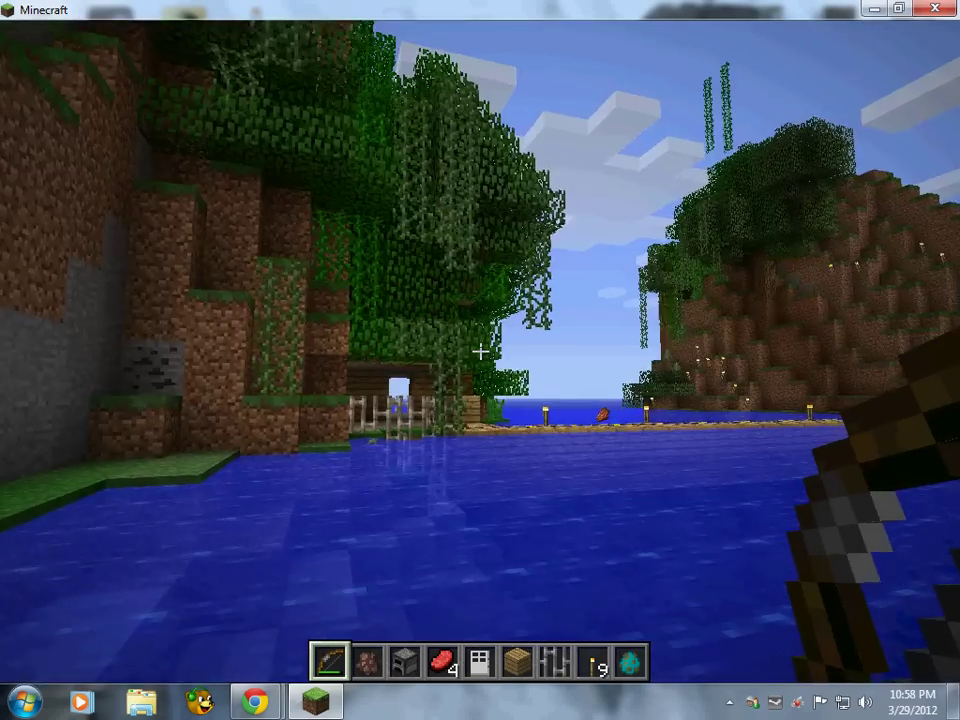
pyautogui.press('w')
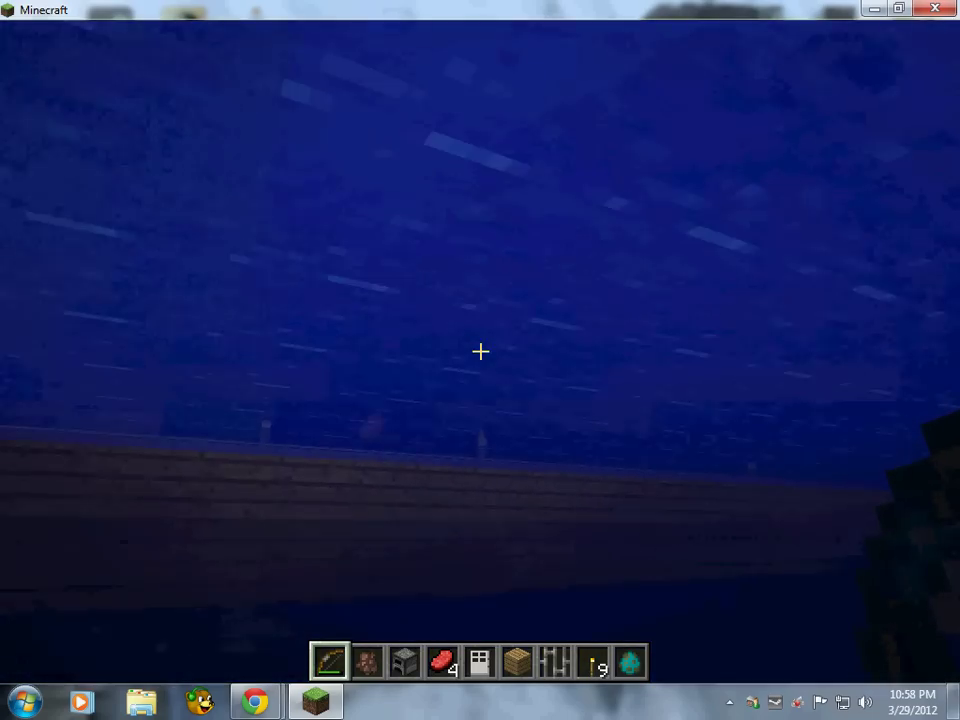
pyautogui.press('space')
pyautogui.press('w')
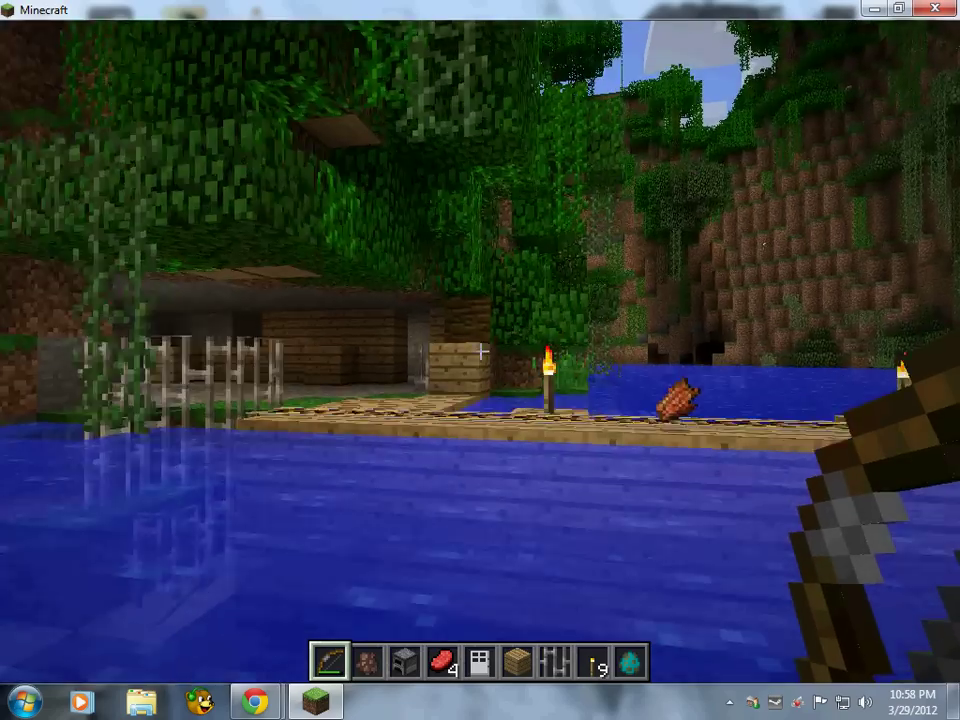
# Climb onto the rail bridge and follow its tracks across the water to the iron-barred area.
pyautogui.press('w')
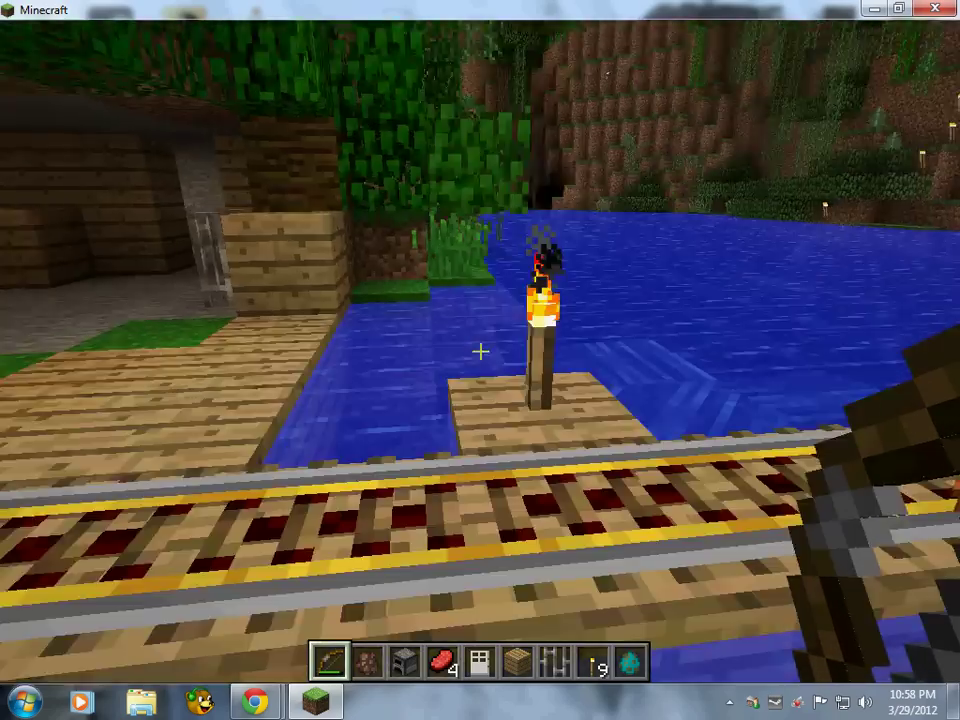
pyautogui.press('w')
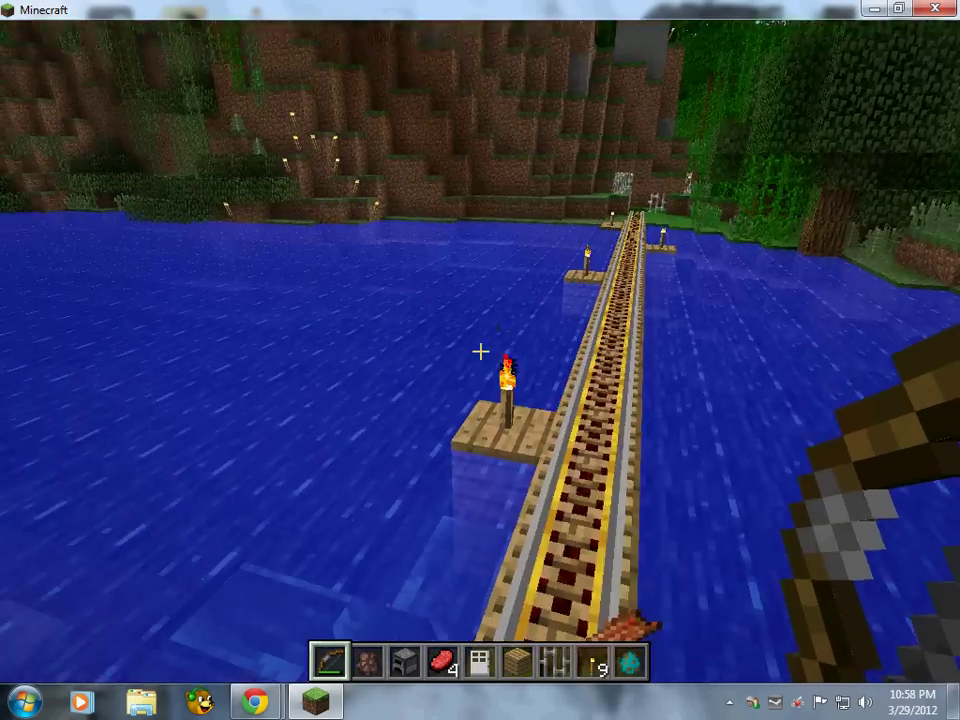
pyautogui.press('w')
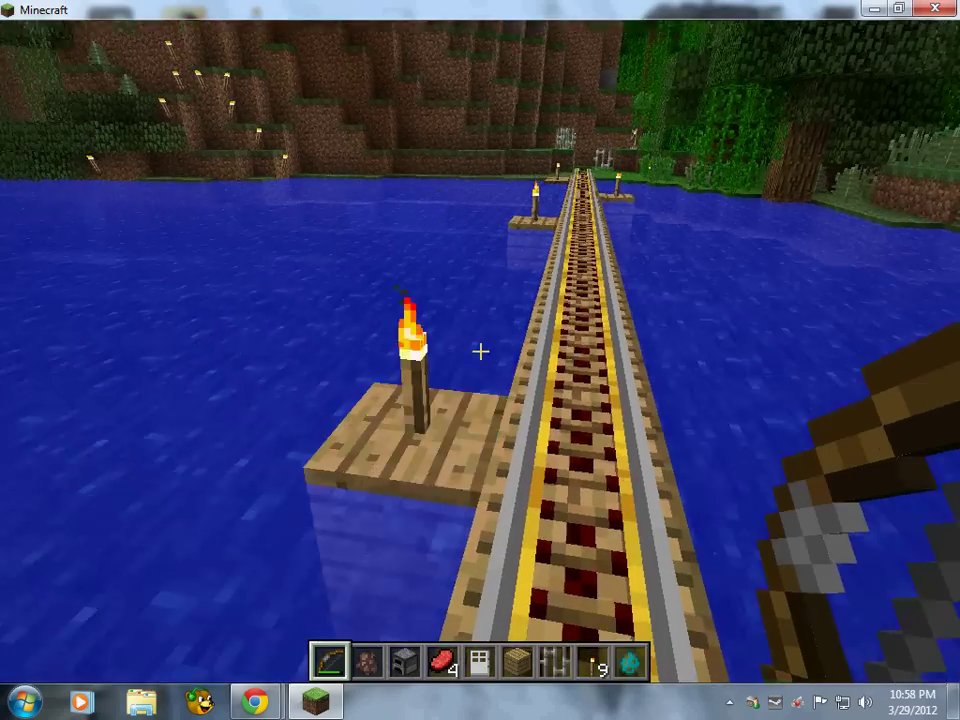
pyautogui.press('w')
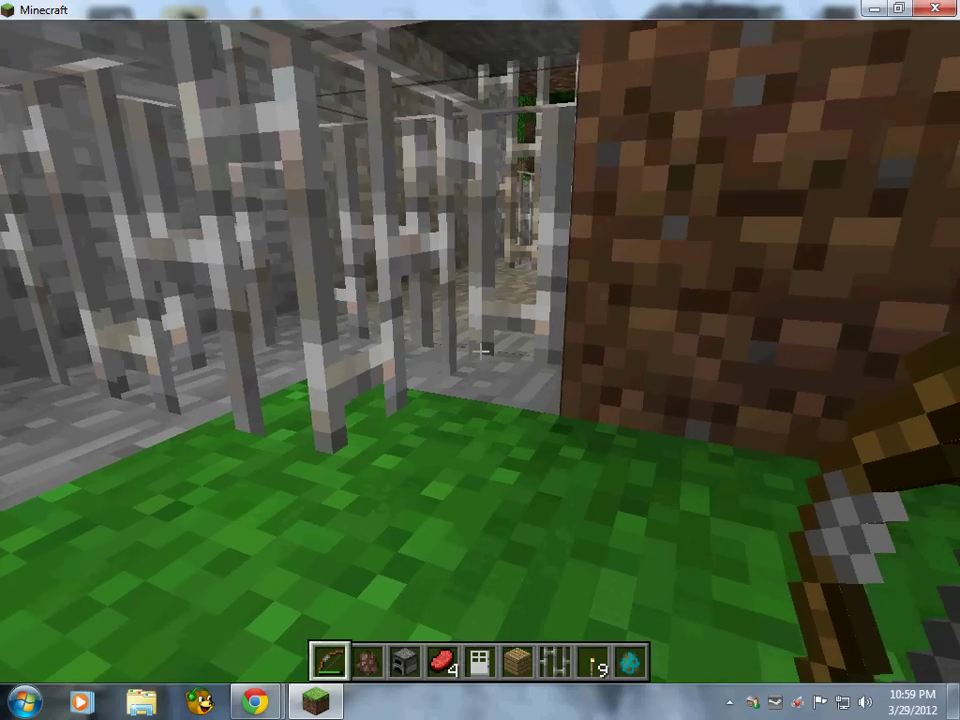
# Look around the iron-bar enclosure and the torch-lit grassy banks on the far shore.
pyautogui.press('w')
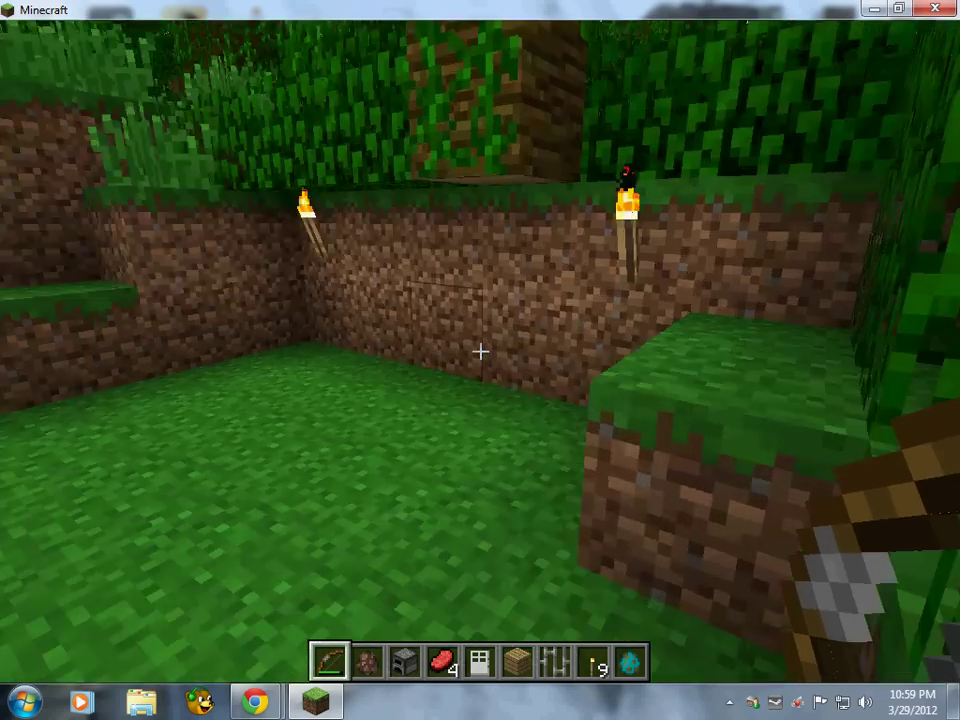
pyautogui.press('w')
pyautogui.press('w')
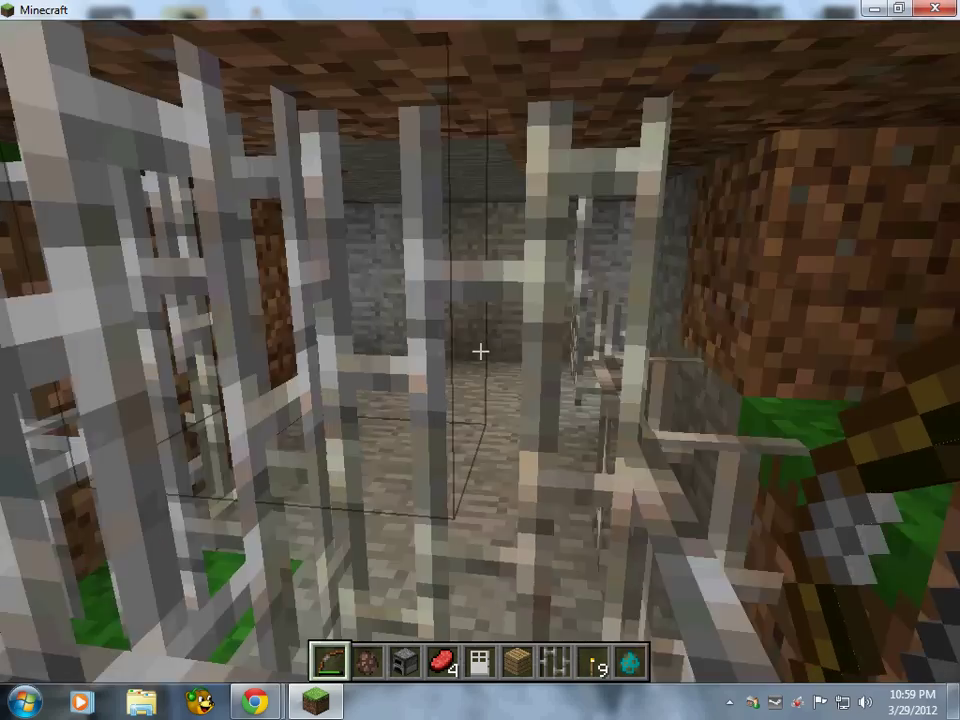
pyautogui.press('w')
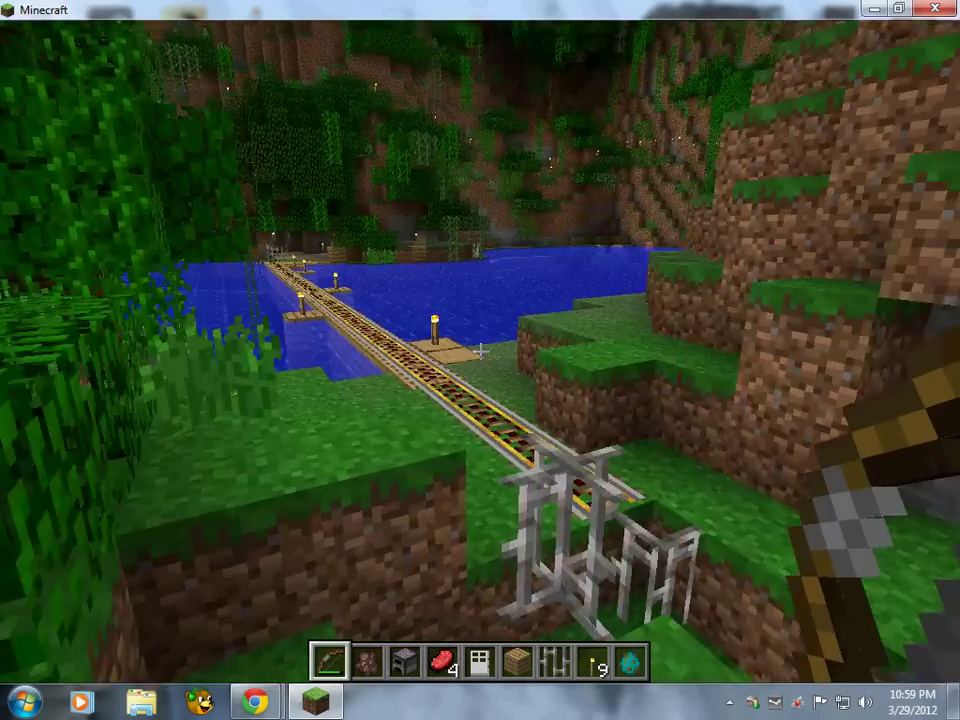
# Return across the water to the plank-walled shelter and place an iron door in its doorway.
pyautogui.press('w')
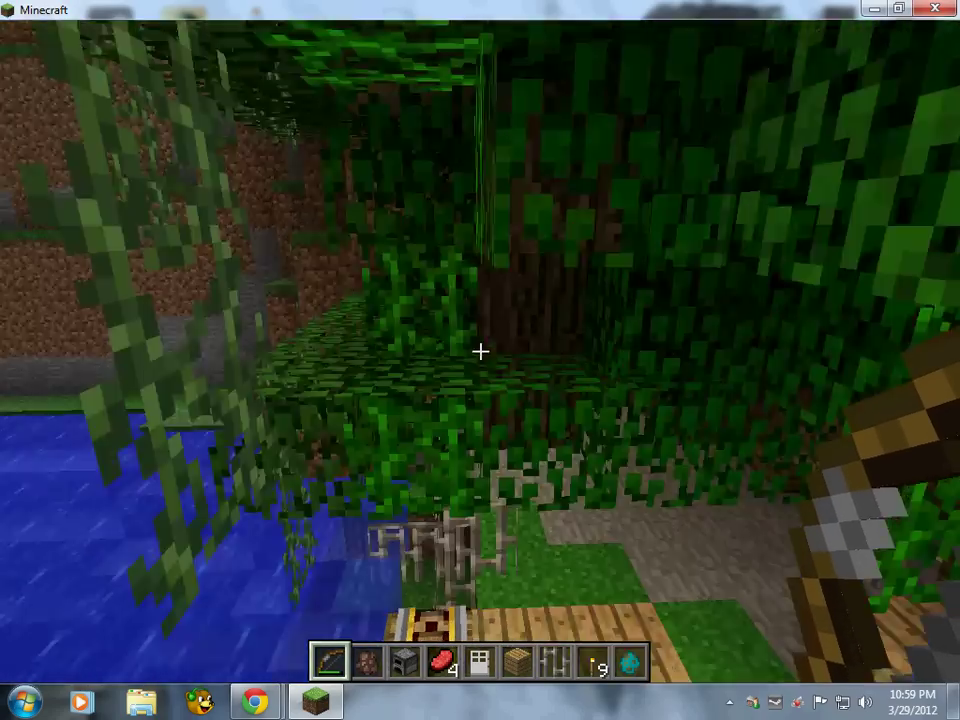
pyautogui.press('w')
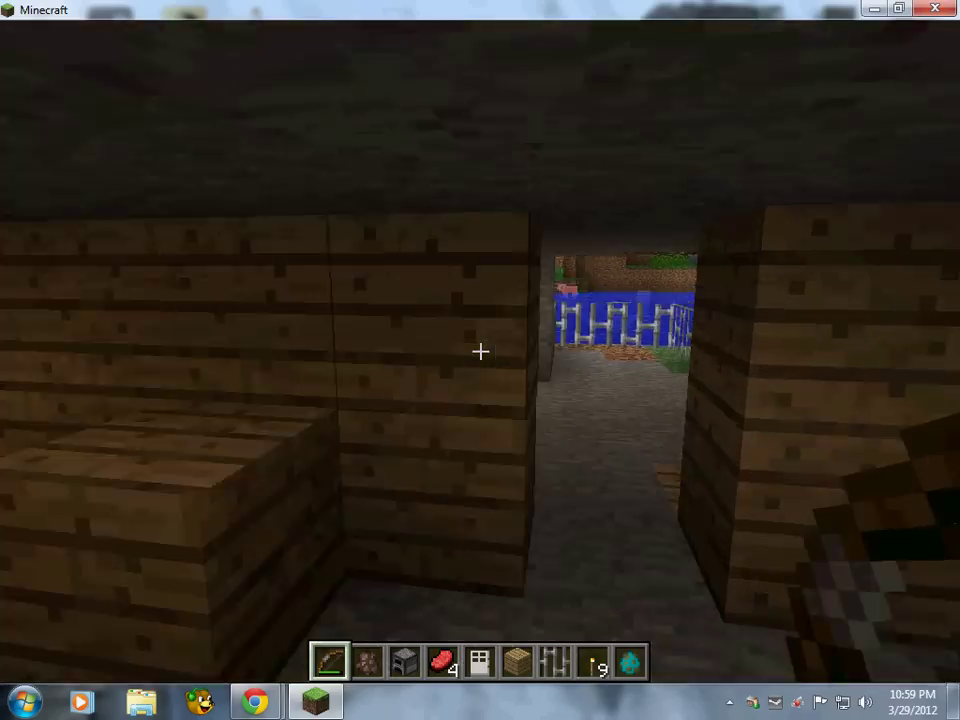
pyautogui.press('w')
pyautogui.scroll(-1, 480, 351)
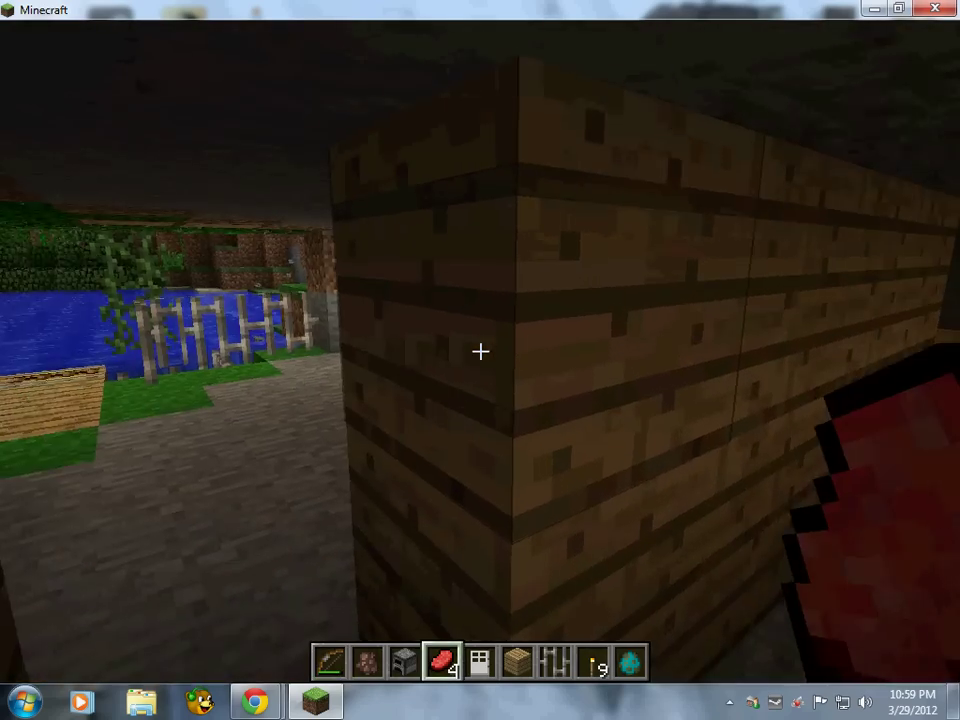
pyautogui.rightClick(480, 351)
pyautogui.press('s')
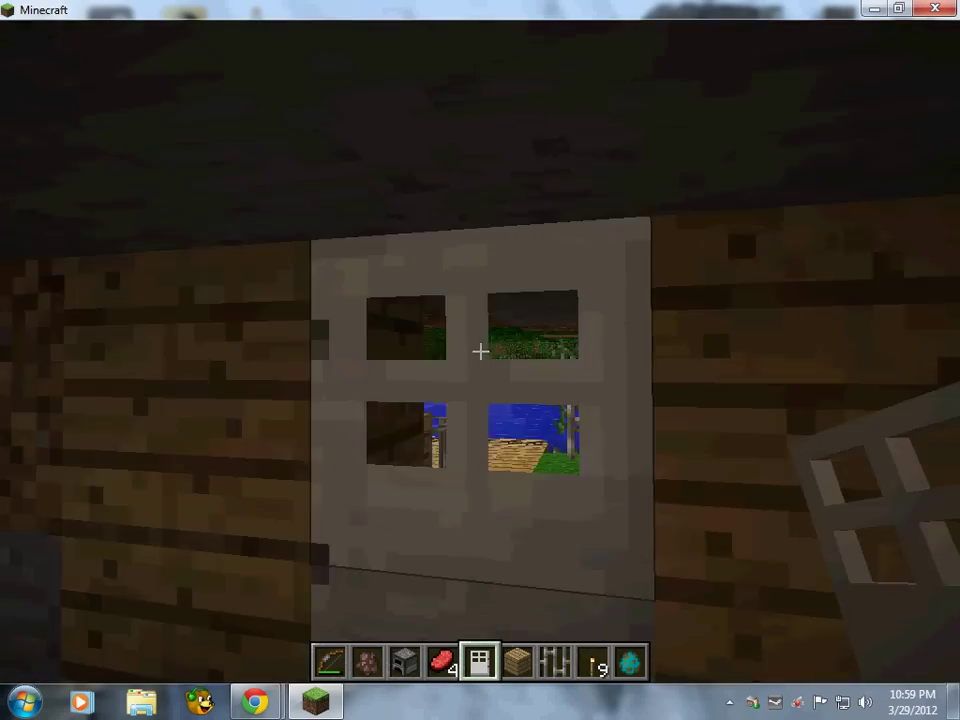
# Break the wooden floor planks in the narrow passage of the shelter.
pyautogui.press('w')
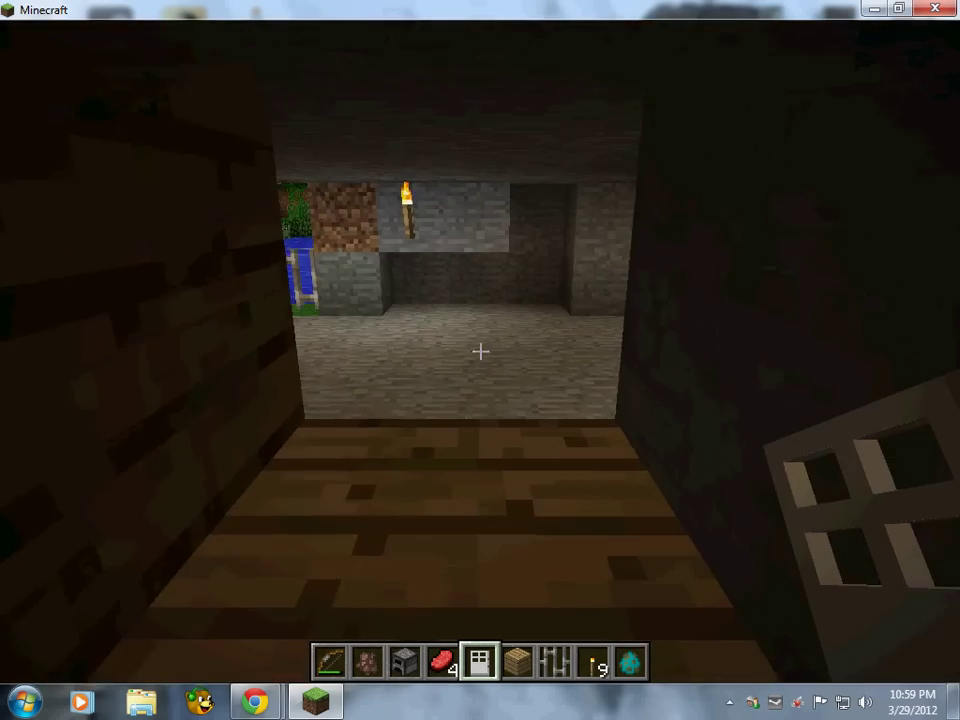
pyautogui.press('s')
pyautogui.click(480, 351)
pyautogui.click(480, 351)
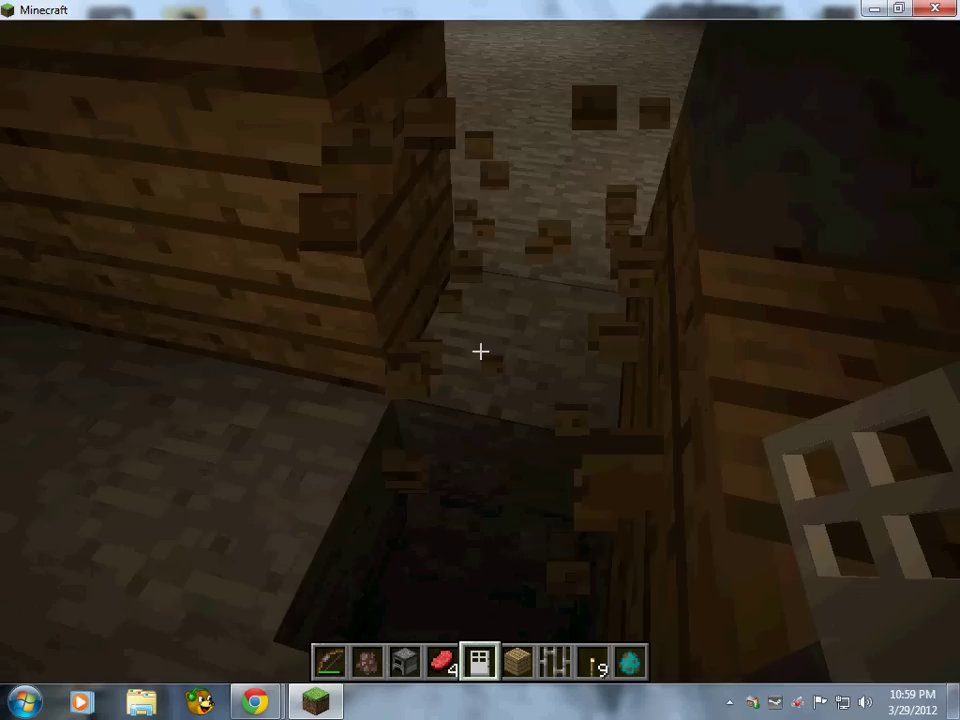
# Walk through the opened passage and tour the torch-lit stone rooms of the shelter.
pyautogui.press('w')
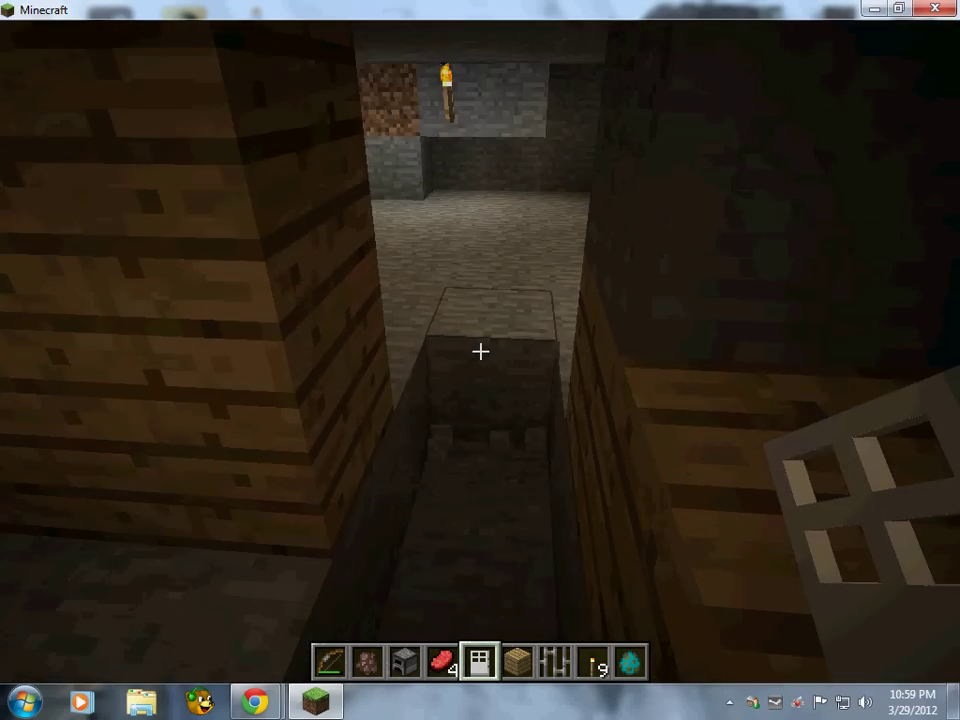
pyautogui.press('w')
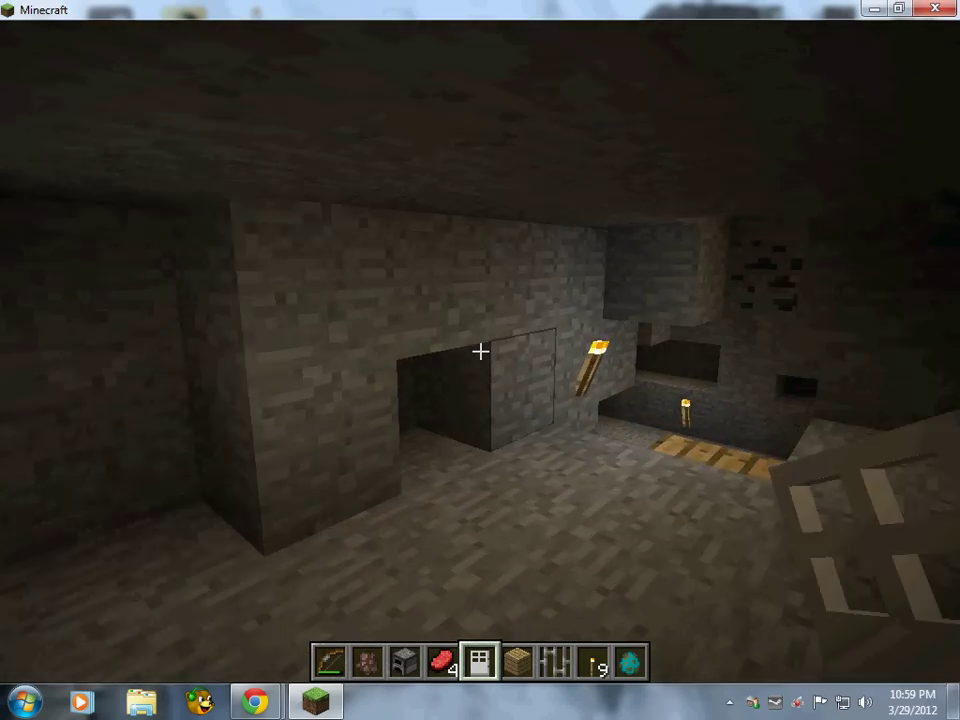
pyautogui.press('w')
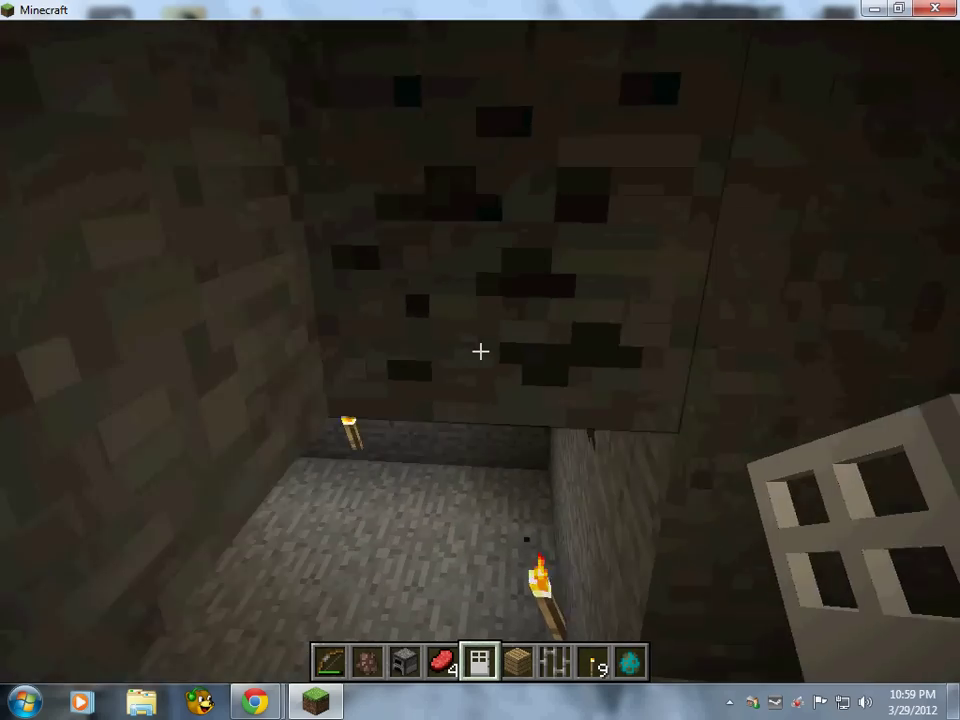
pyautogui.press('w')
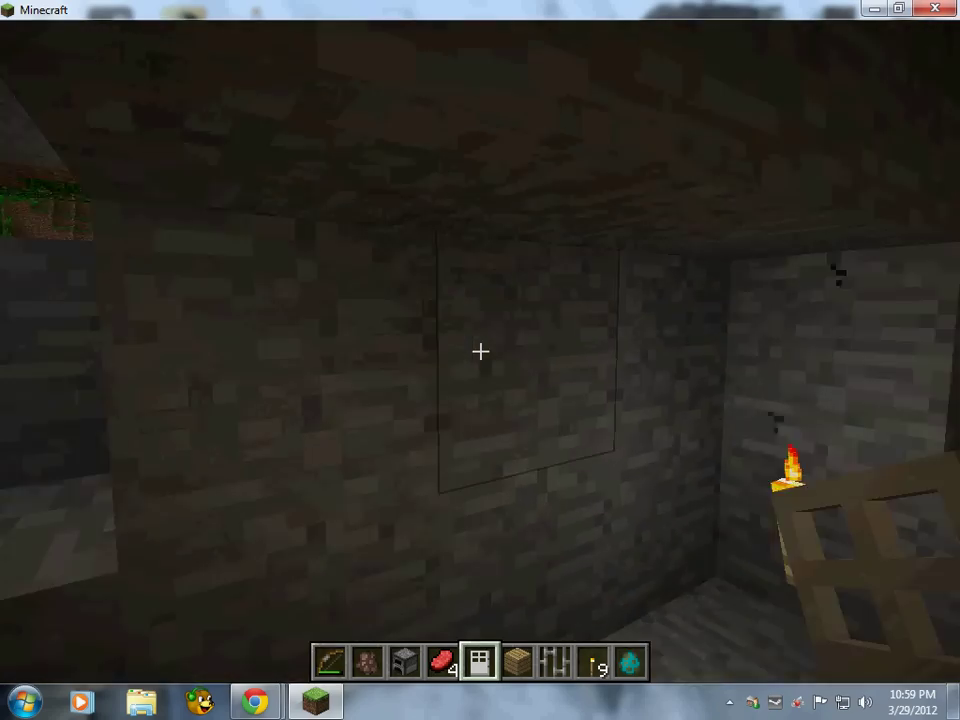
pyautogui.press('w')
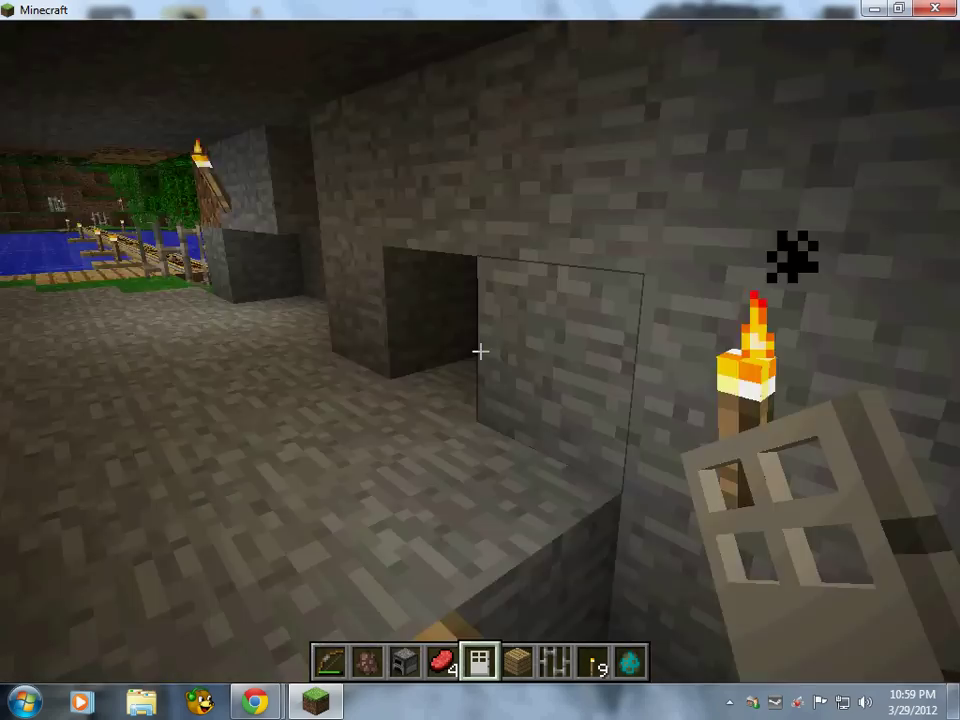
pyautogui.press('w')
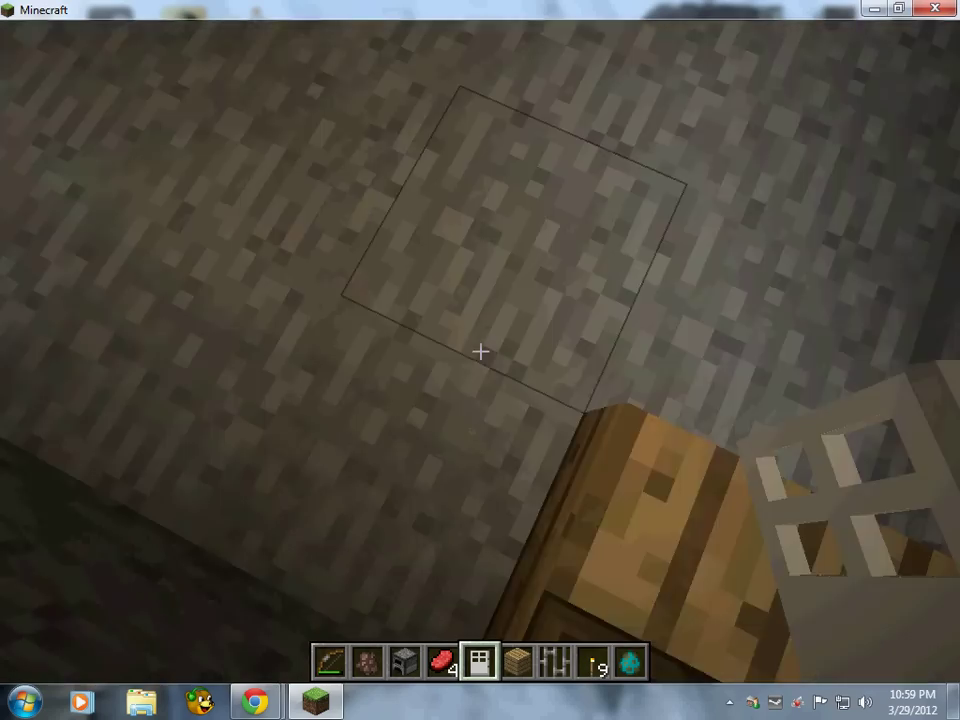
# Return to the wooden step in the stone passage and break the stone floor block beside it.
pyautogui.press('w')
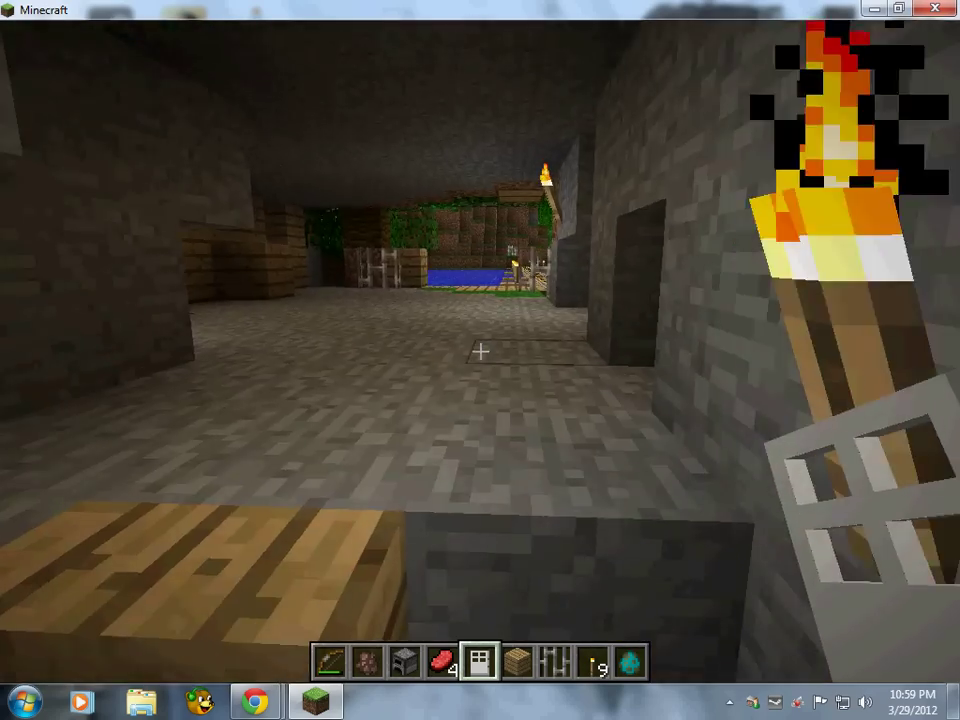
pyautogui.press('w')
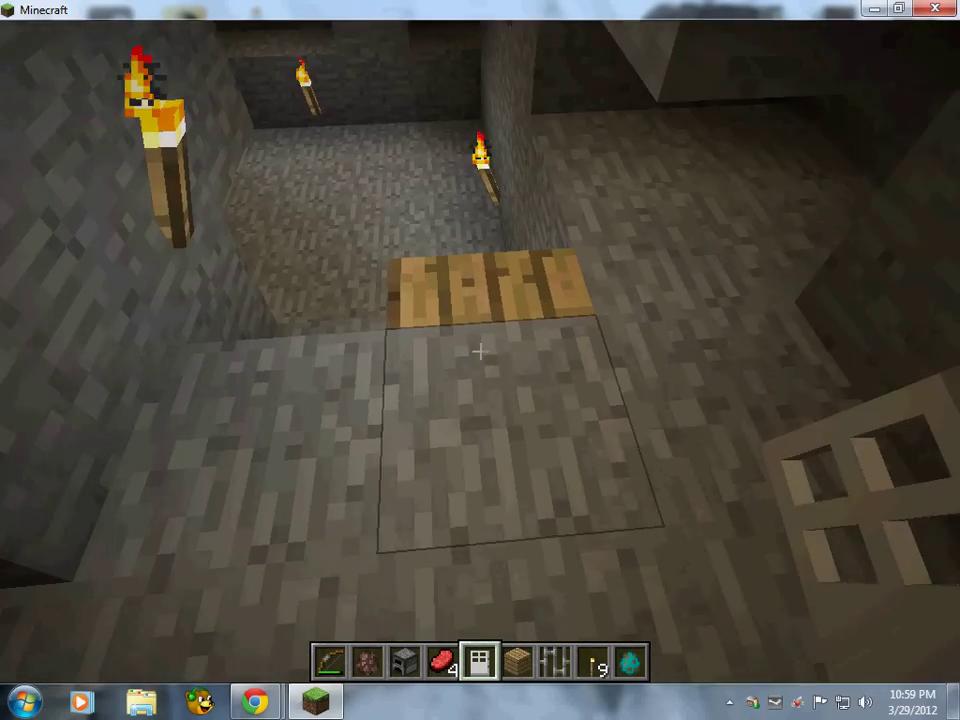
pyautogui.click(480, 352)
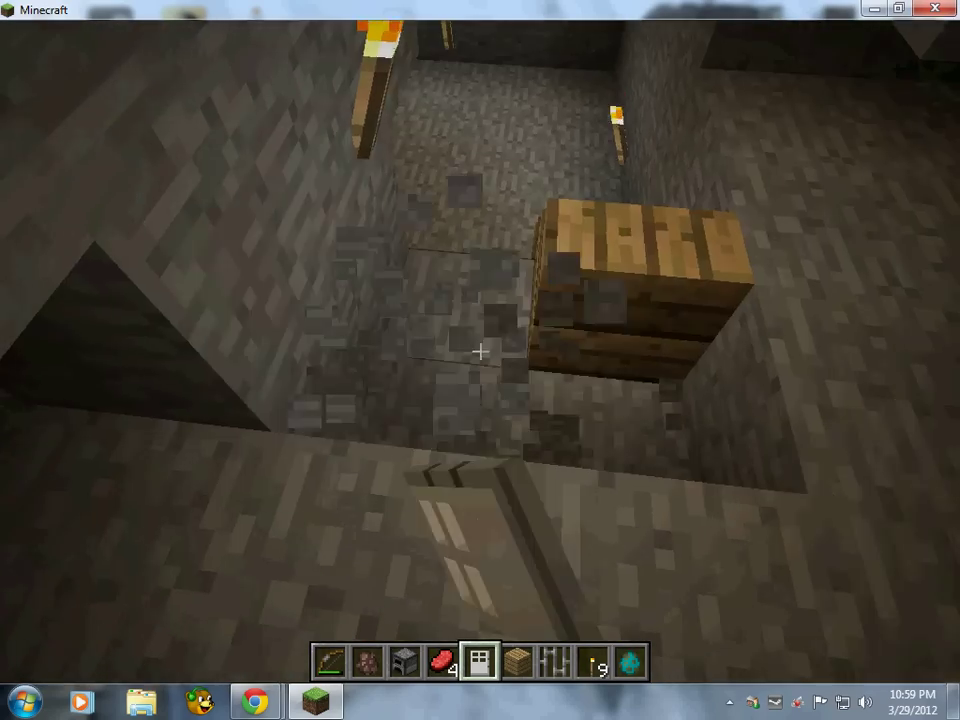
# Try standing two iron doors side by side in the dug-out floor gap and break them again.
pyautogui.rightClick(480, 351)
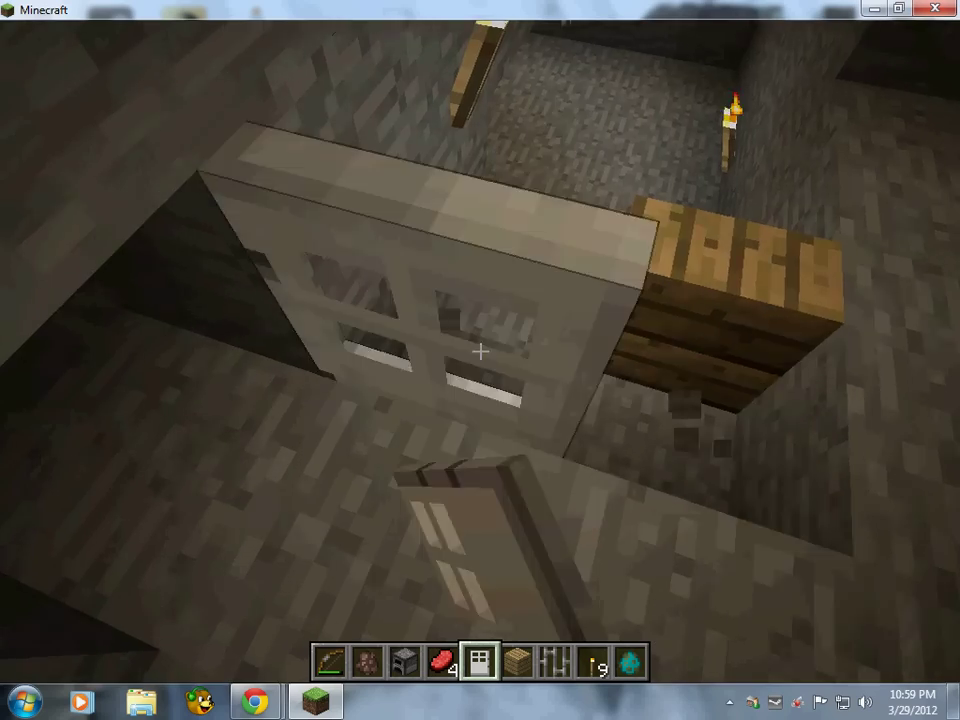
pyautogui.rightClick(480, 351)
pyautogui.rightClick(480, 351)
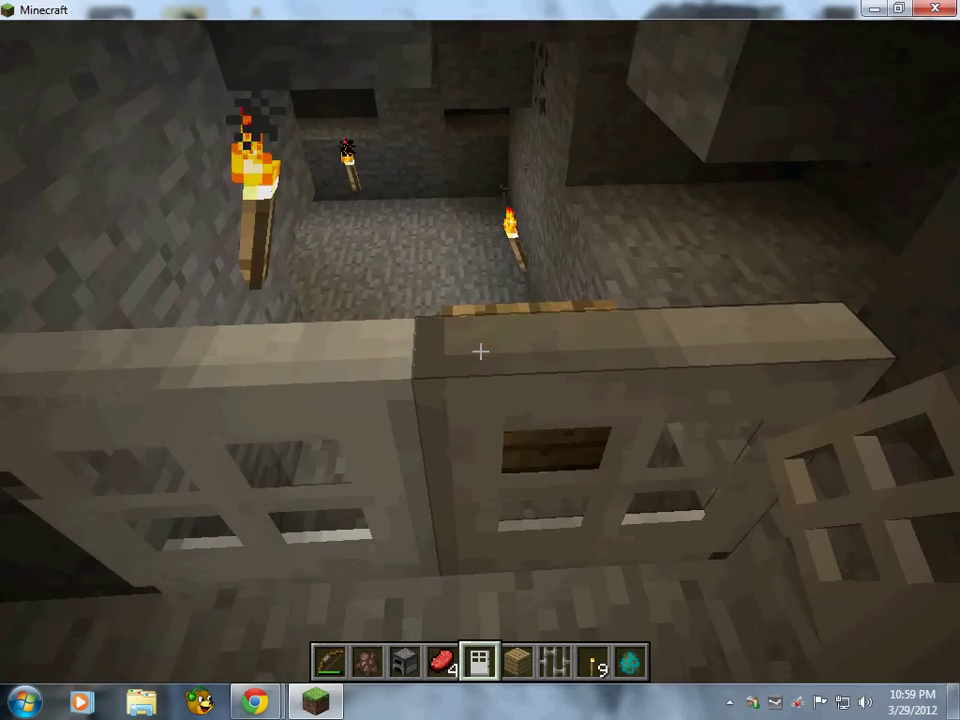
pyautogui.press('a')
pyautogui.press('s')
pyautogui.click(480, 351)
pyautogui.click(480, 351)
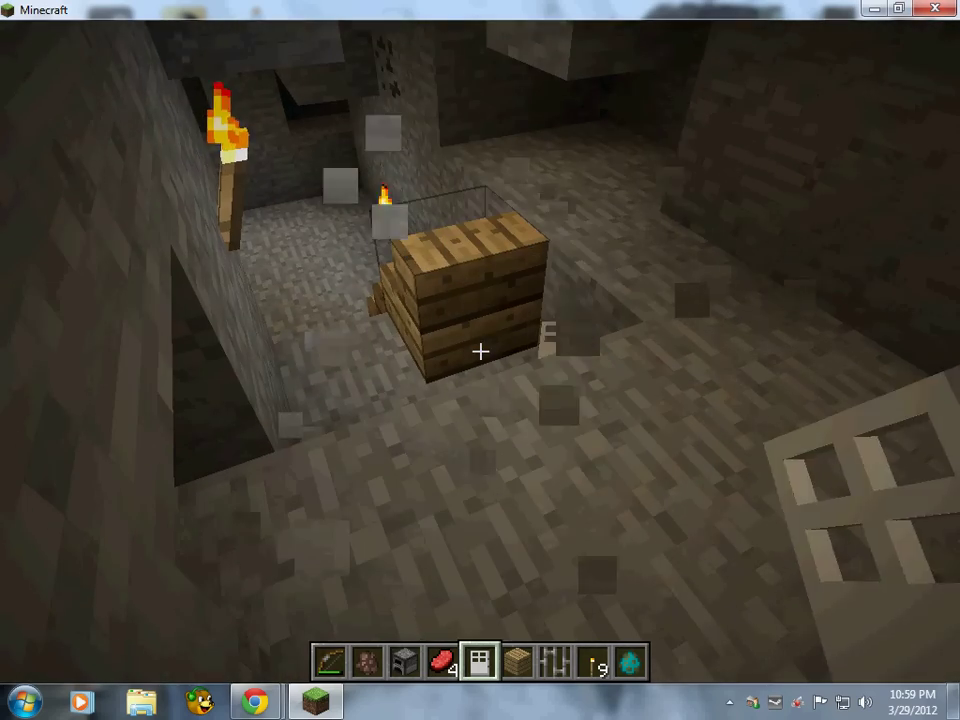
# Fill the two-block gap in the passage floor with wooden planks.
pyautogui.press('6')
pyautogui.rightClick(480, 351)
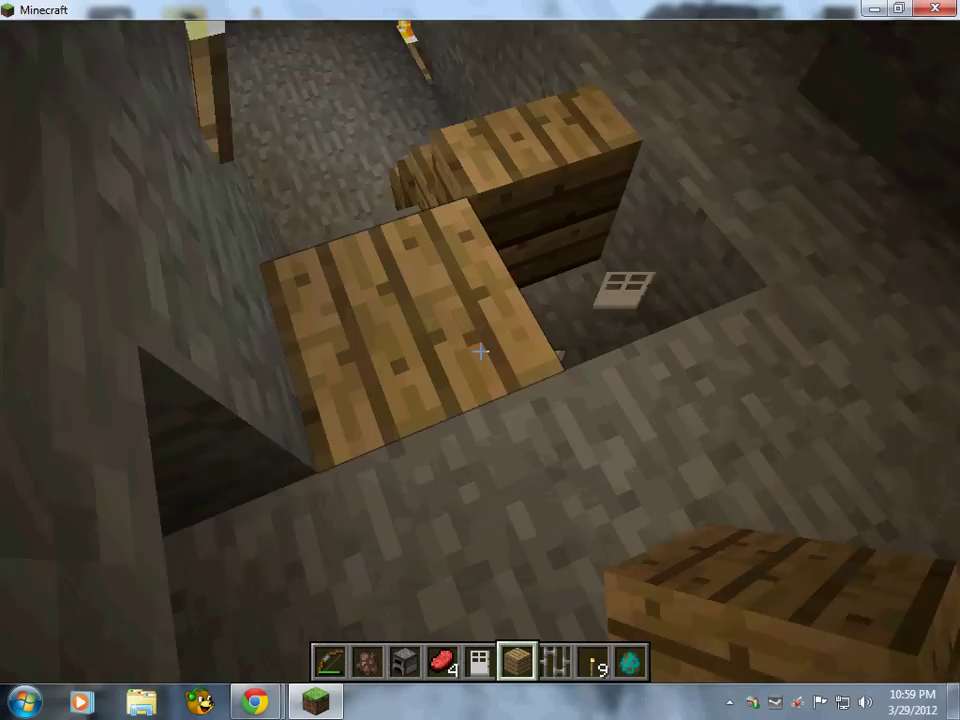
pyautogui.rightClick(480, 351)
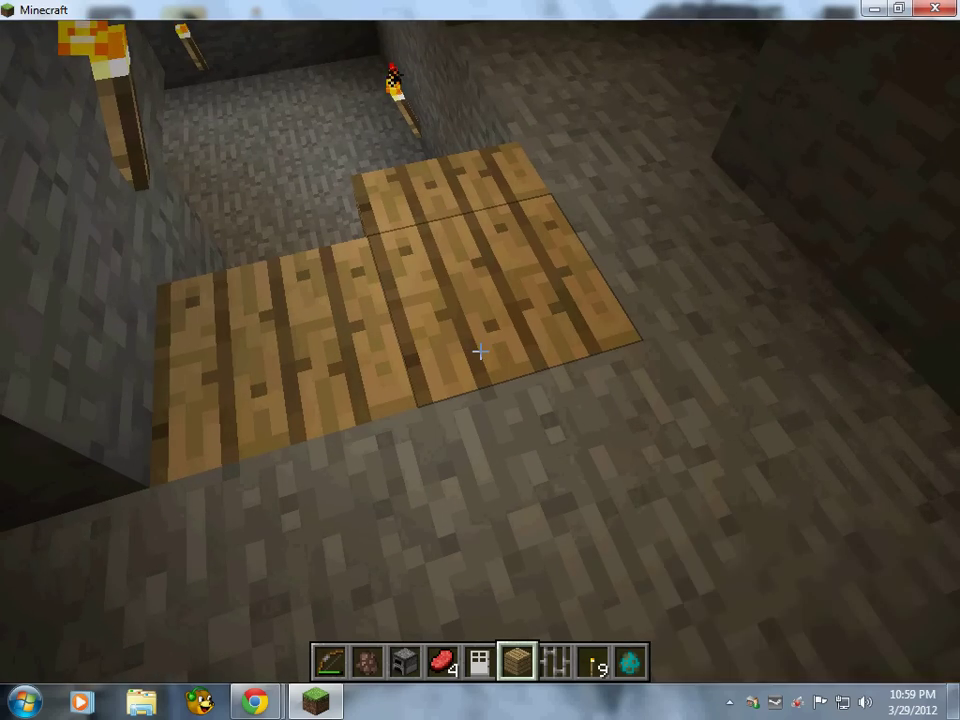
# Place a row of three iron doors across the stone passage to close it off.
pyautogui.press('5')
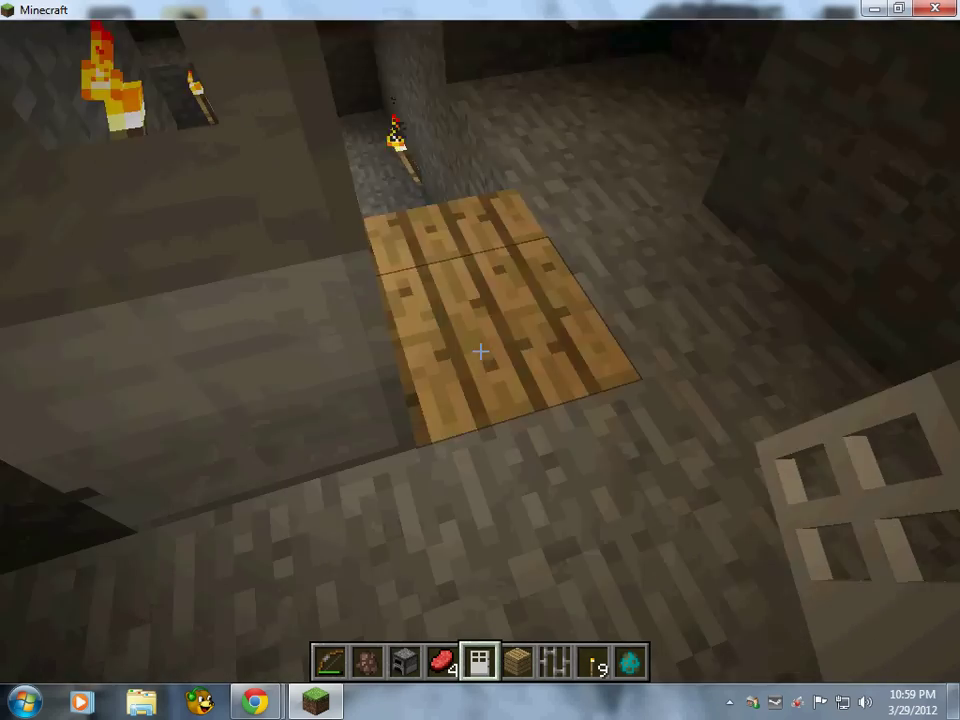
pyautogui.rightClick(480, 351)
pyautogui.press('s')
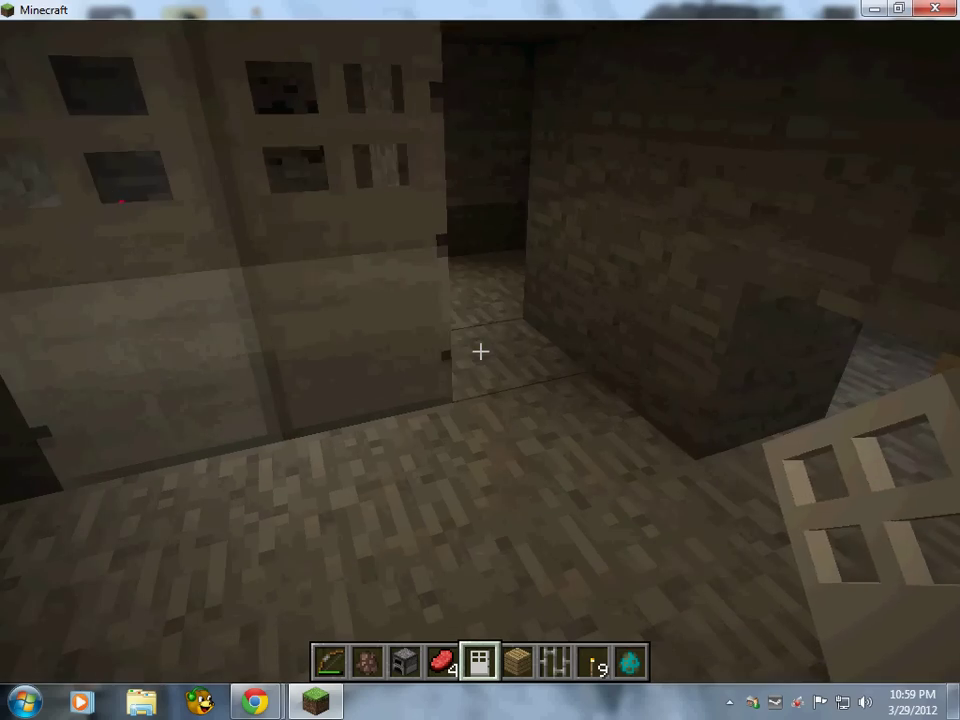
pyautogui.rightClick(480, 351)
pyautogui.press('s')
pyautogui.press('w')
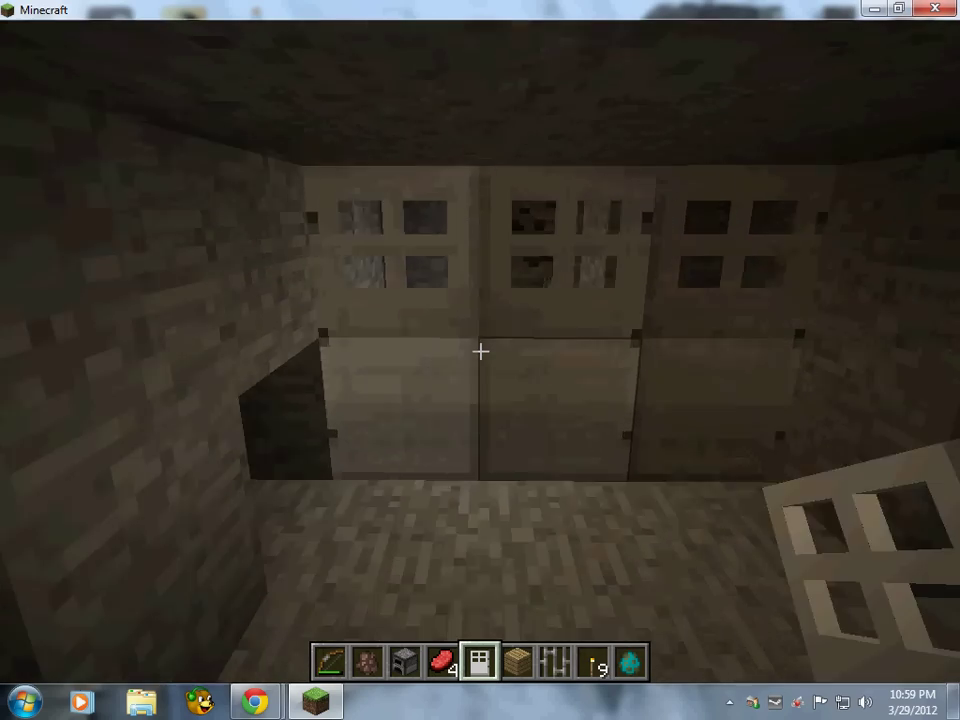
# Leave the shelter, head out over the lake along the powered-rail bridge, and equip the bow.
pyautogui.press('w')
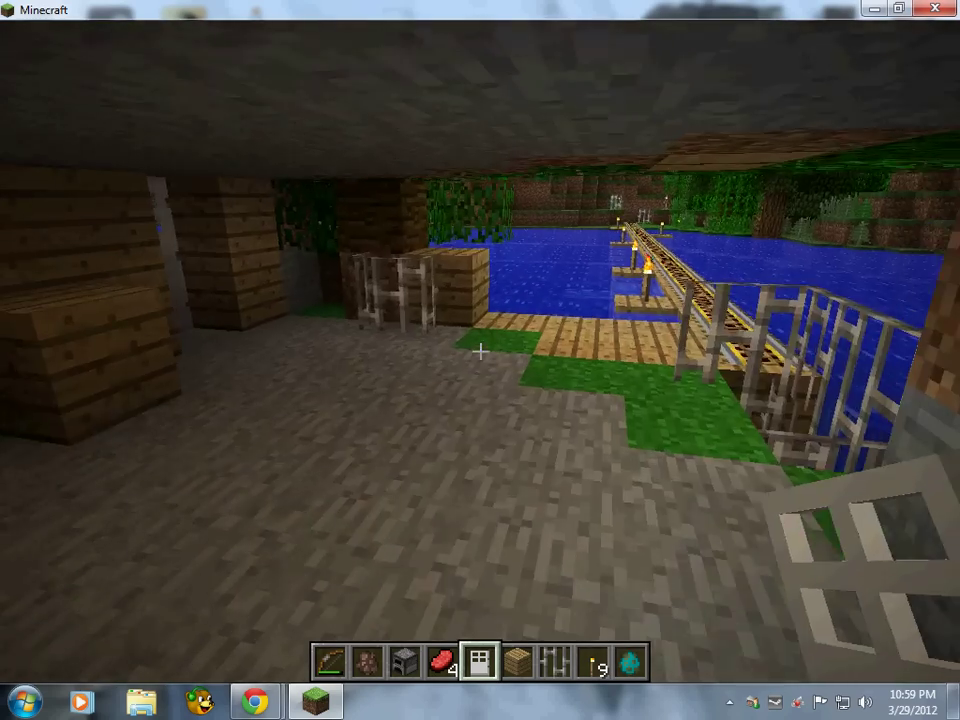
pyautogui.press('w')
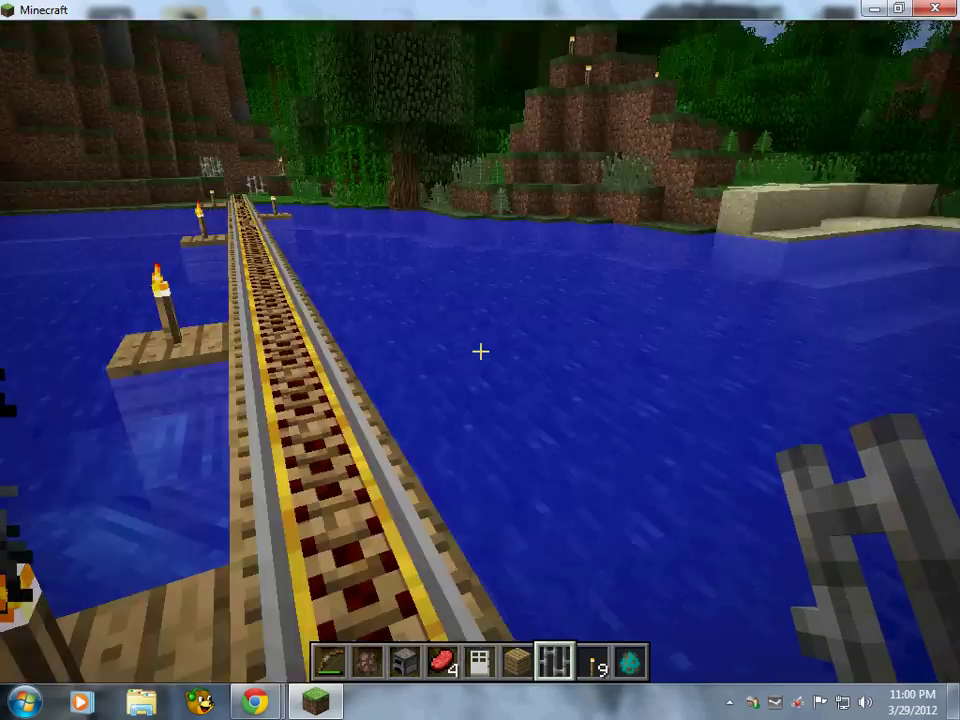
pyautogui.press('w')
pyautogui.scroll(4, 480, 350)
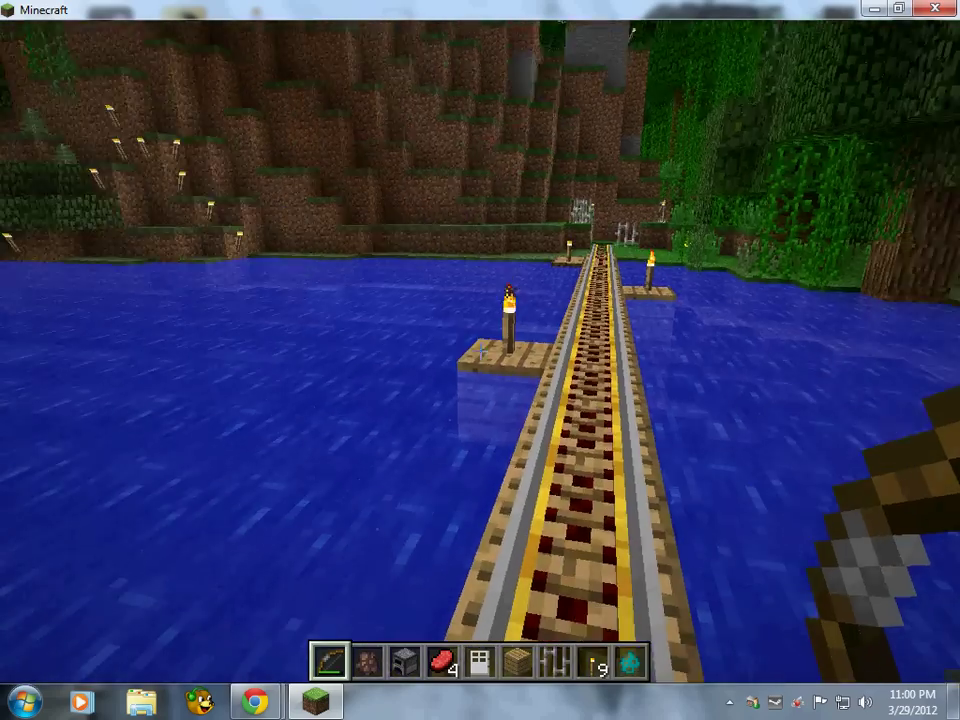
pyautogui.press('w')
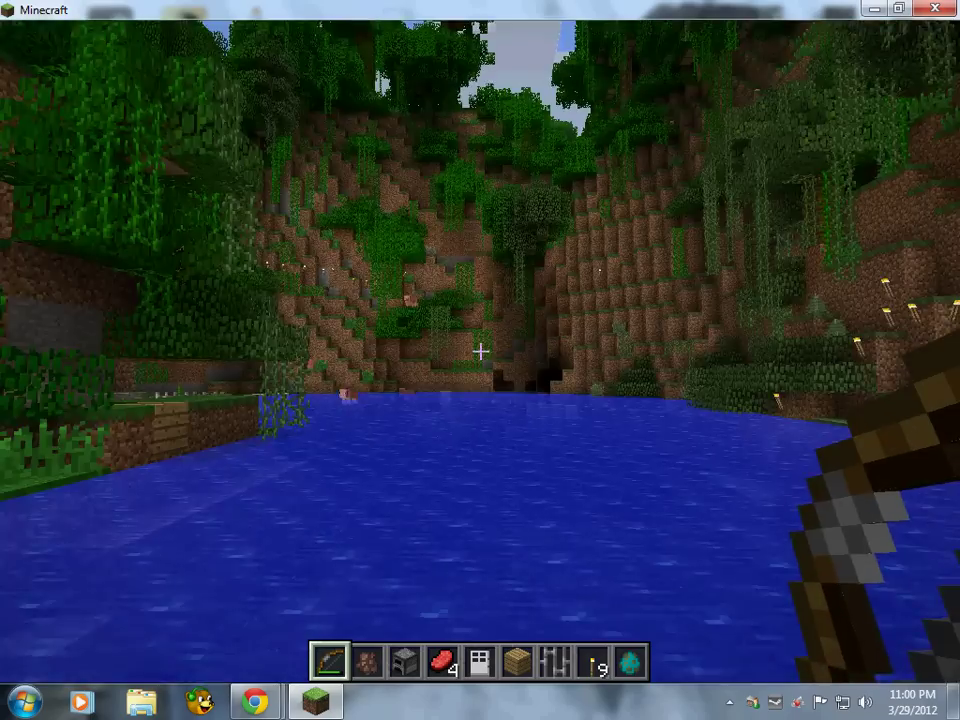
# Approach the vine-covered cliff and shoot the pig on the treetop with the bow.
pyautogui.press('w')
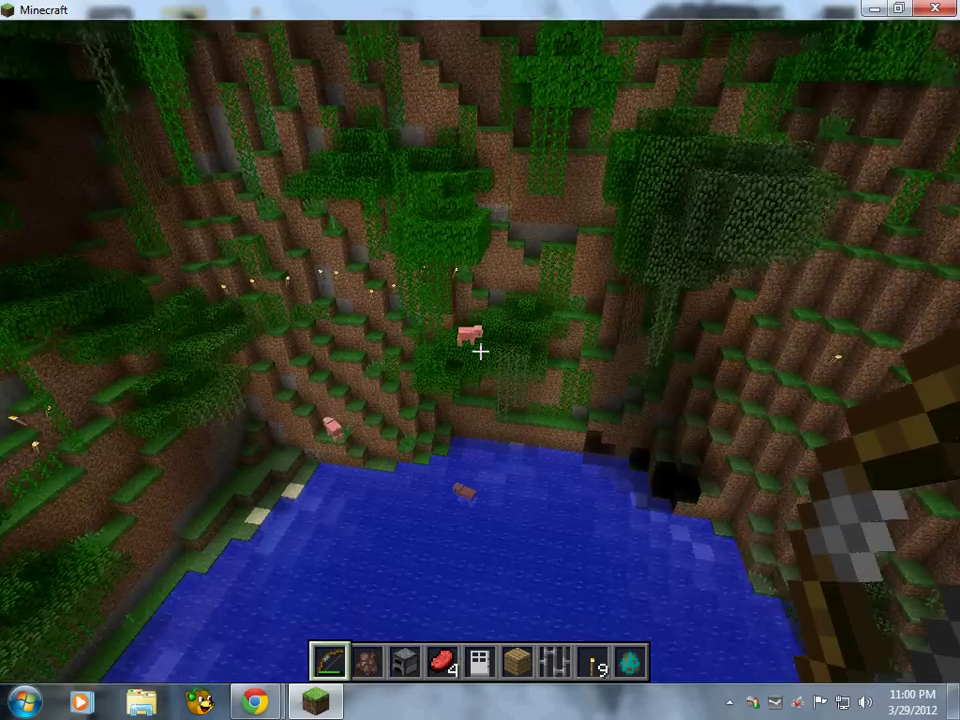
pyautogui.rightClick(480, 351)
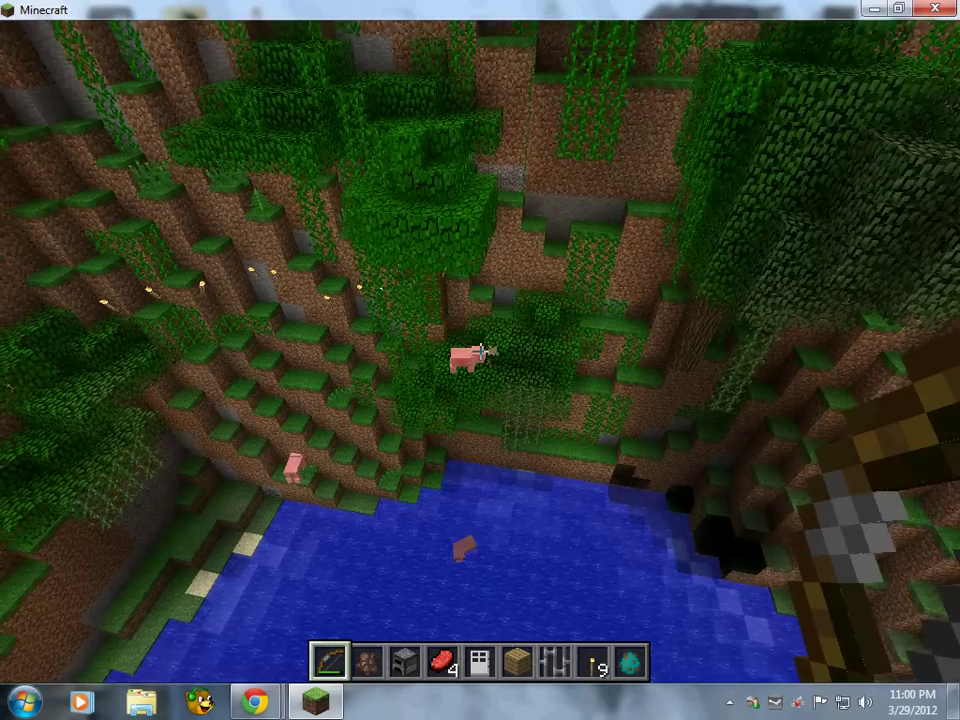
pyautogui.rightClick(480, 351)
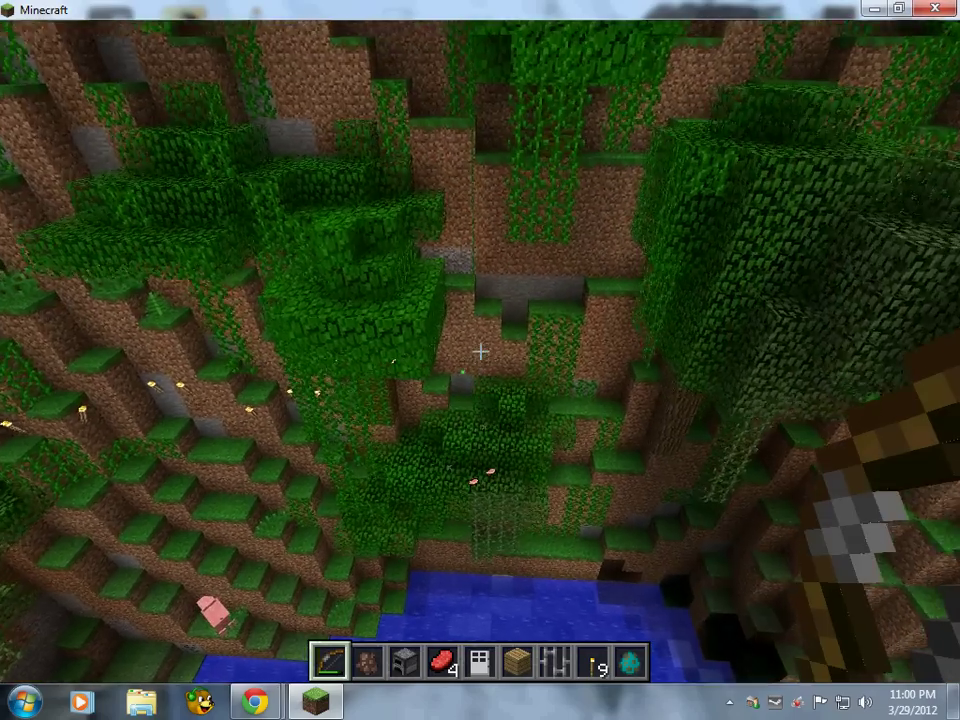
# Descend from the cliff into the lake and aim the bow from underwater at the pig on the bank.
pyautogui.press('w')
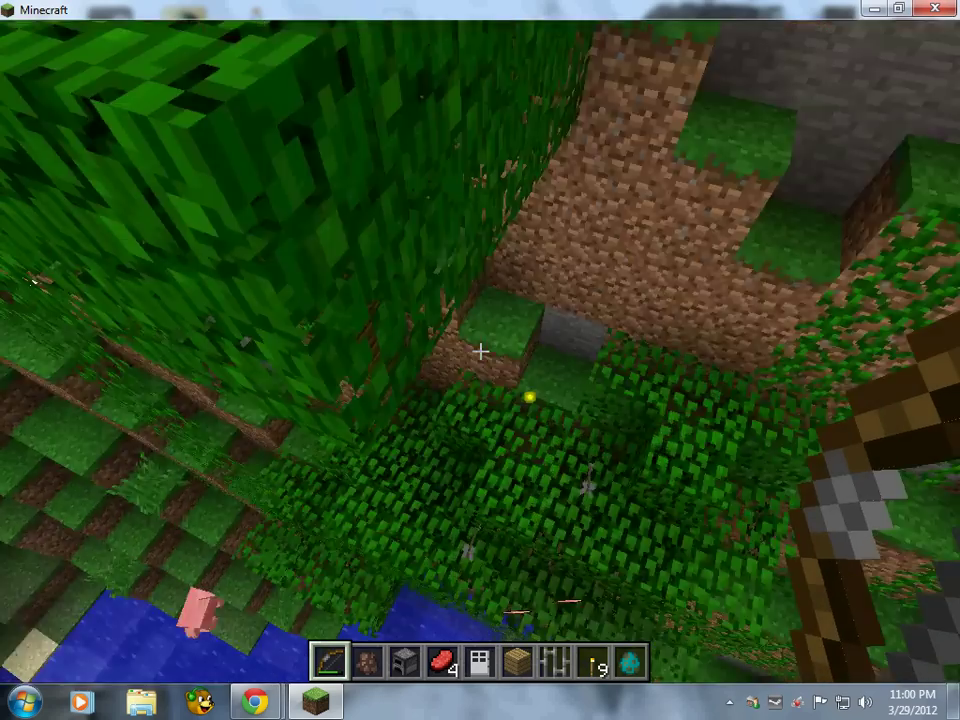
pyautogui.press('space')
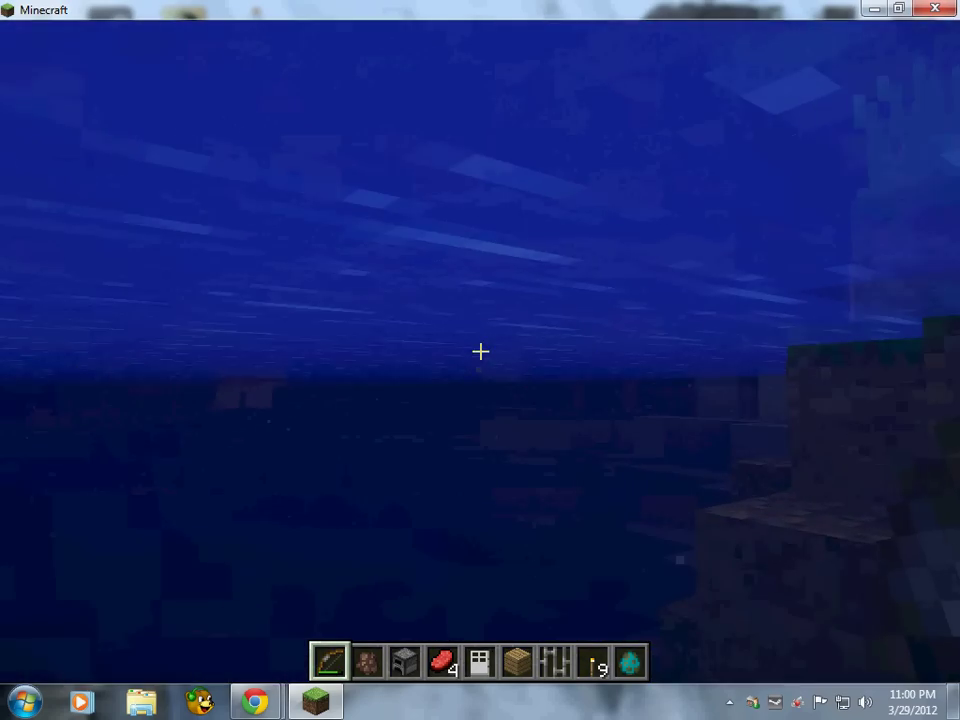
pyautogui.press('w')
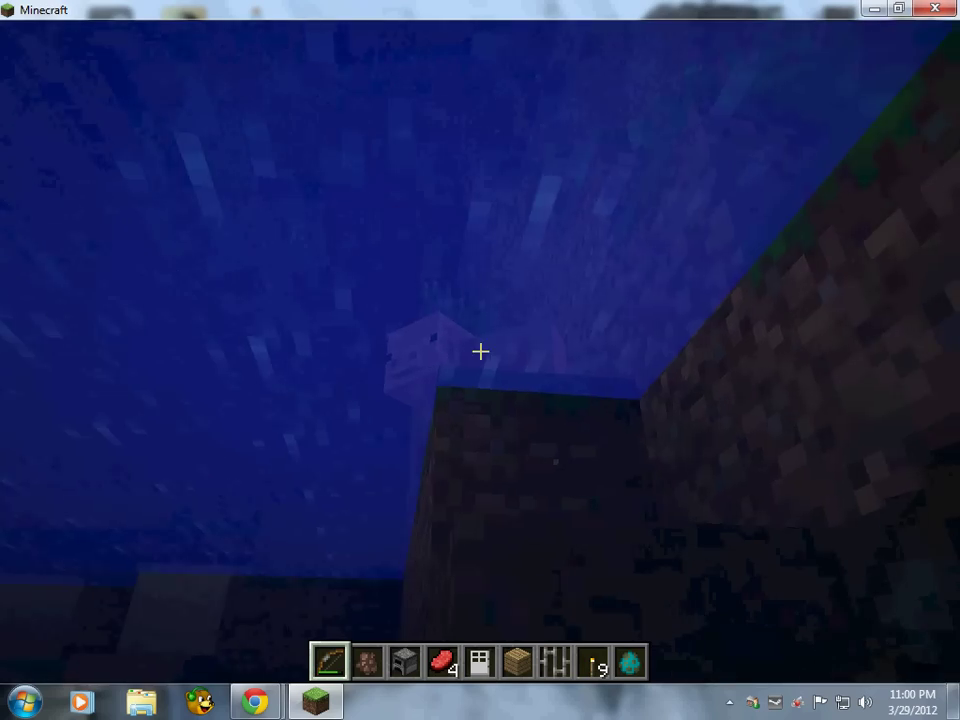
pyautogui.rightClick(480, 351)
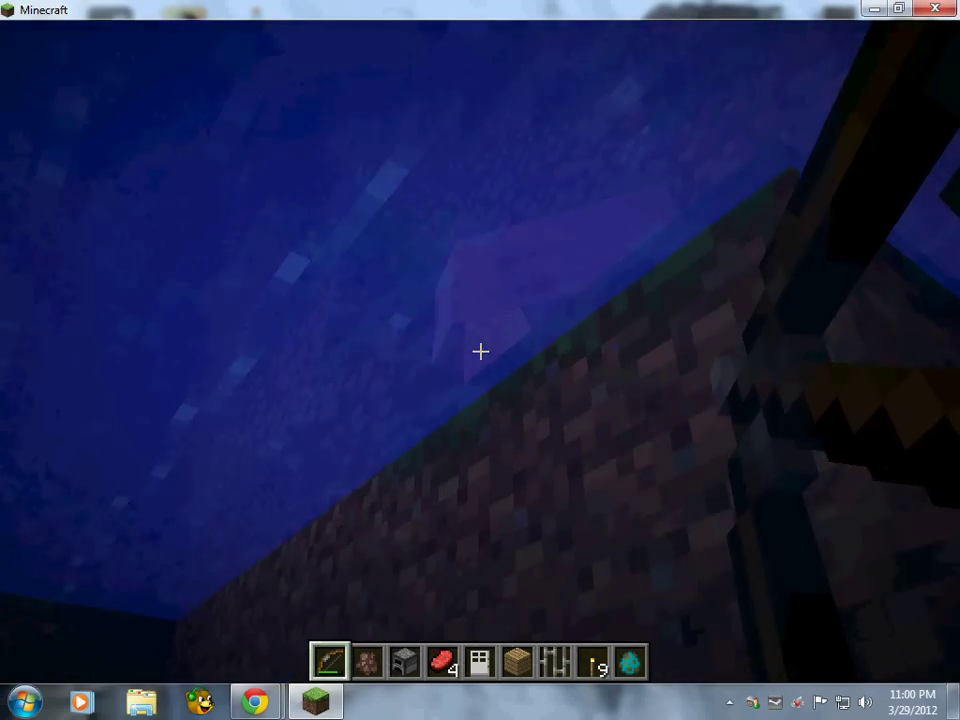
# Save the world, quit to the title screen, and close Minecraft.
pyautogui.press('Escape')
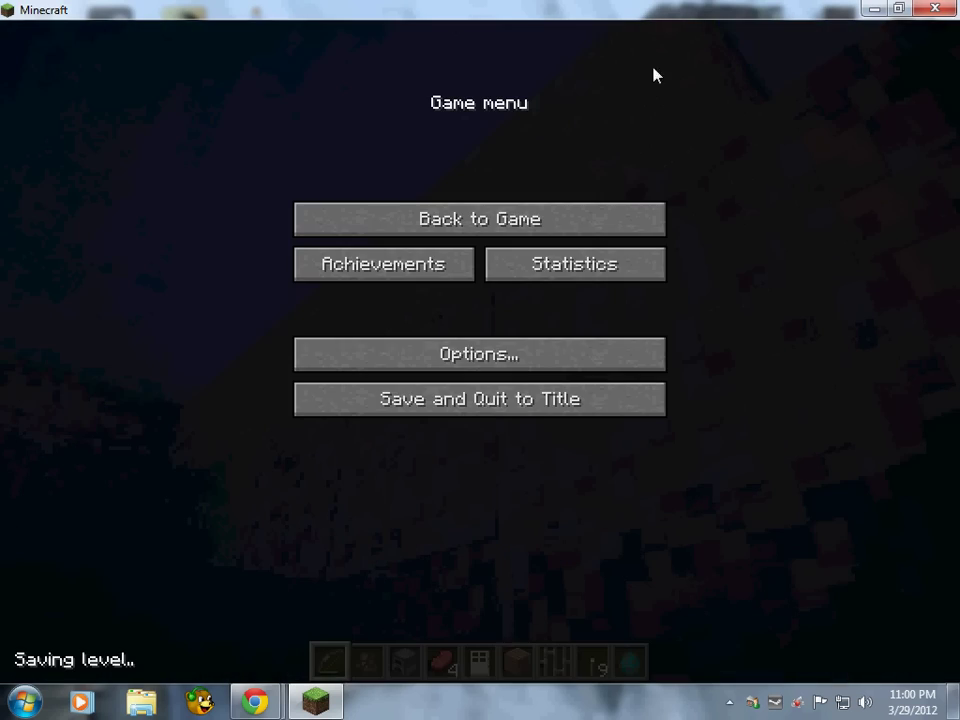
pyautogui.click(520, 395)
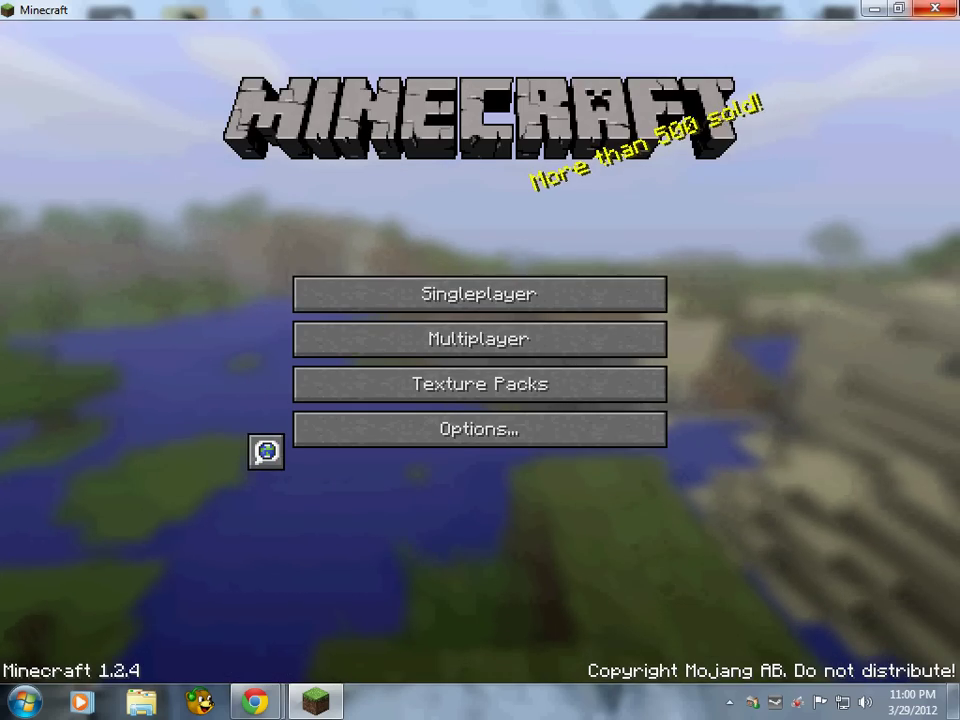
pyautogui.click(950, 6)
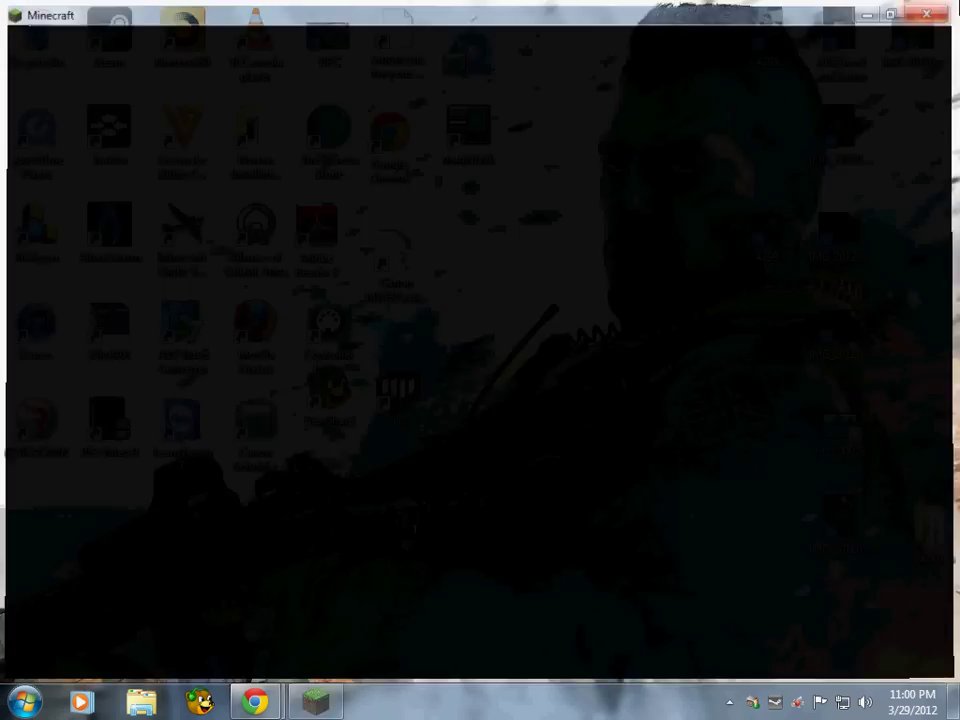